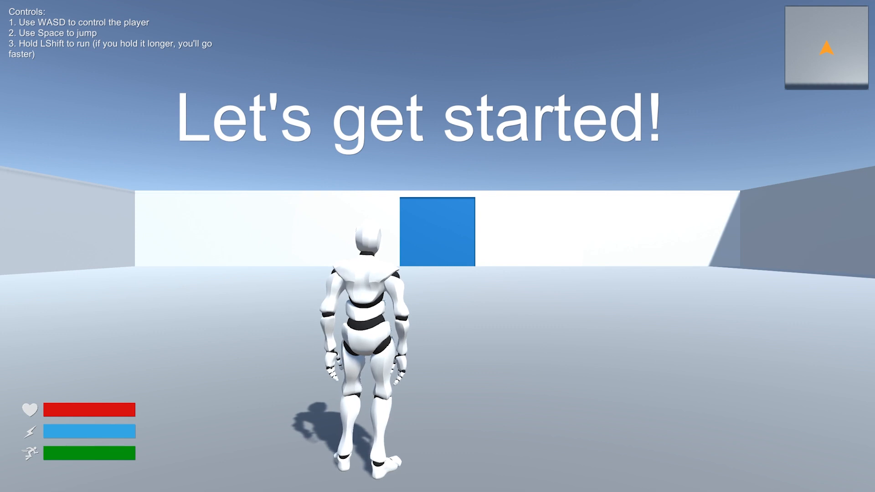
Step: Walk the character forward toward the blue door until the Welcome slideshow appears
{"action": "key", "text": "w"}
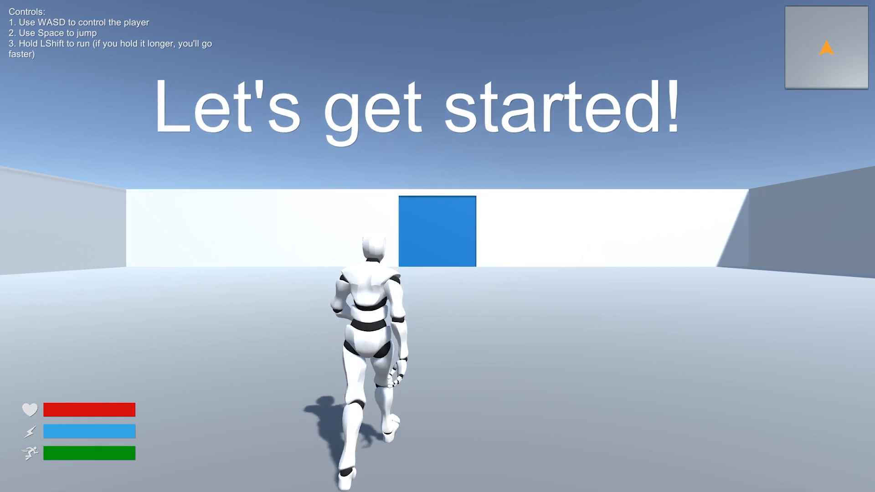
{"action": "key", "text": "w"}
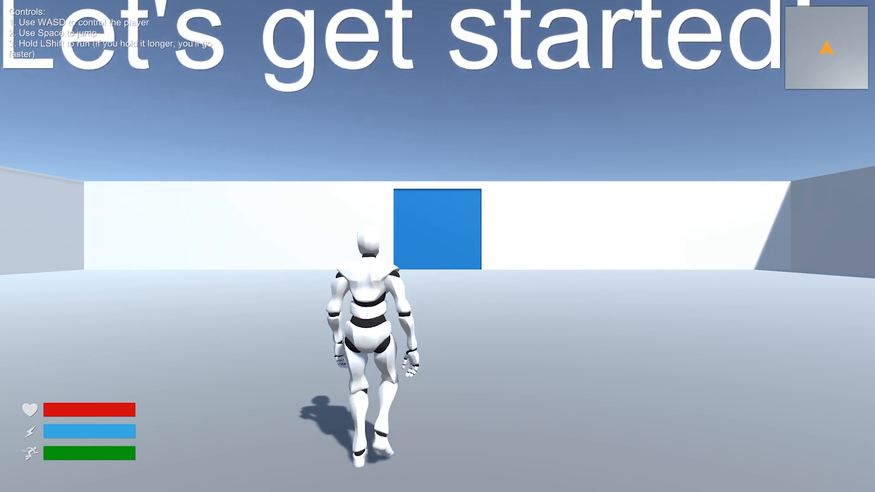
Step: Advance the Welcome slideshow from the modules page to the Shared folder page
{"action": "key", "text": "w"}
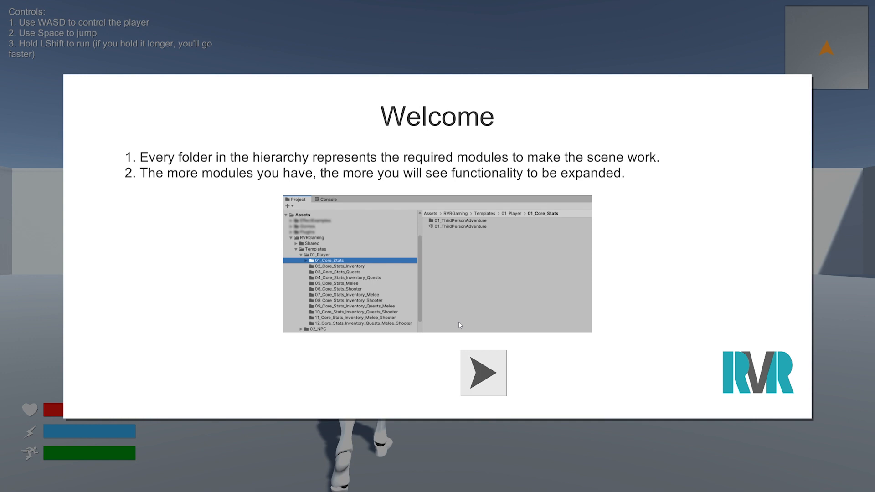
{"action": "left_click", "coordinate": [480, 366]}
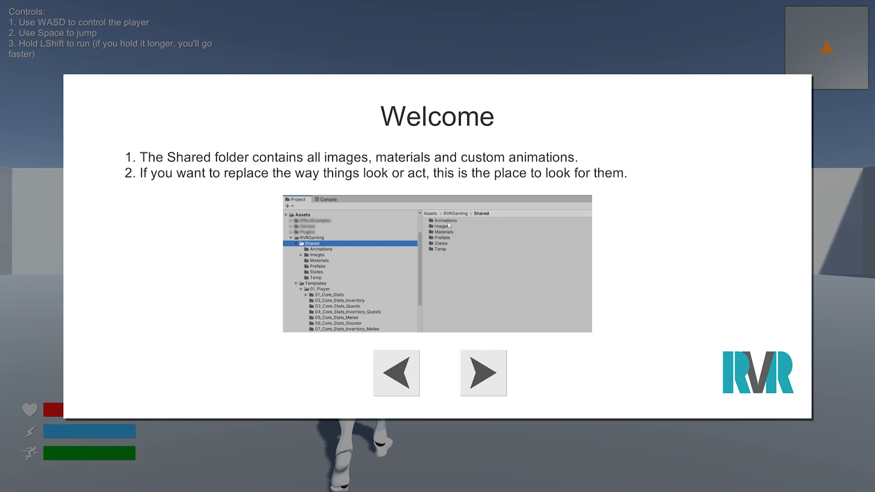
Step: Page through the remaining Welcome slides (hierarchy, rooms) and close the slideshow
{"action": "left_click", "coordinate": [474, 360]}
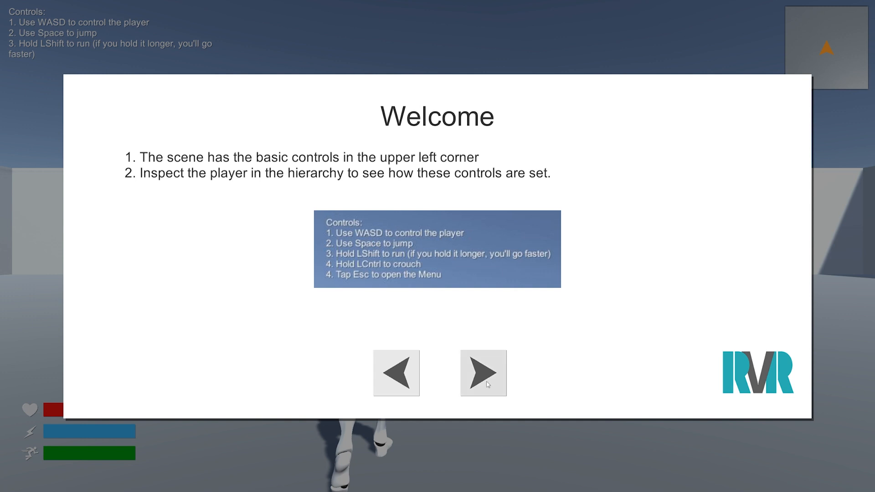
{"action": "left_click", "coordinate": [488, 375]}
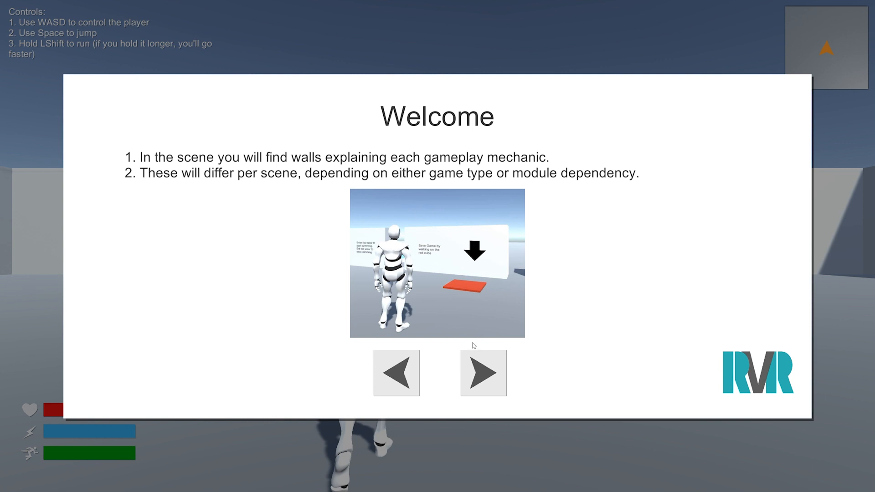
{"action": "left_click", "coordinate": [483, 372]}
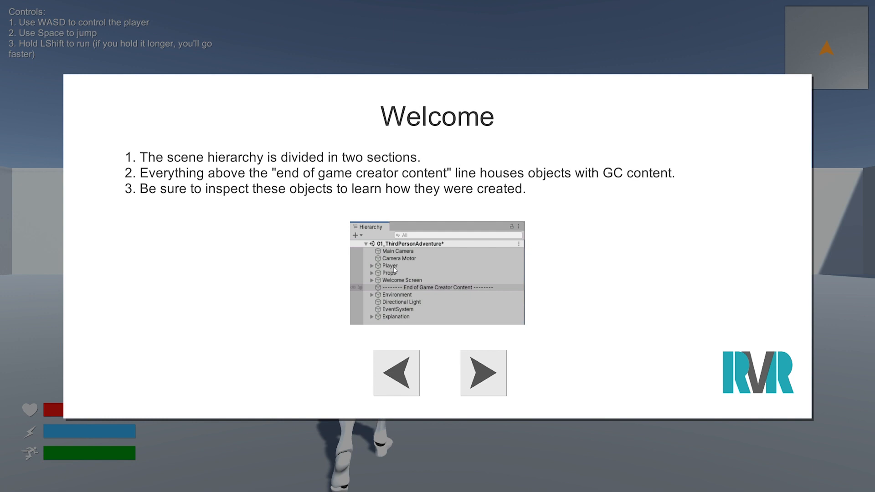
{"action": "left_click", "coordinate": [480, 366]}
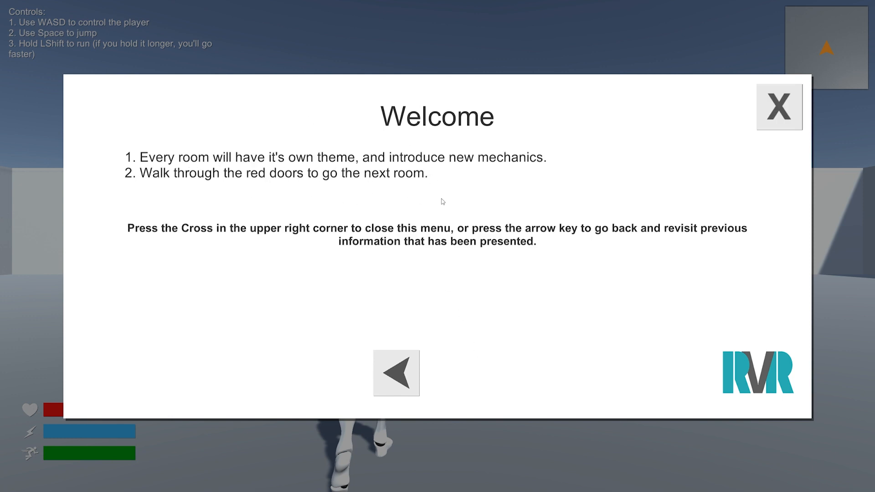
{"action": "left_click", "coordinate": [774, 118]}
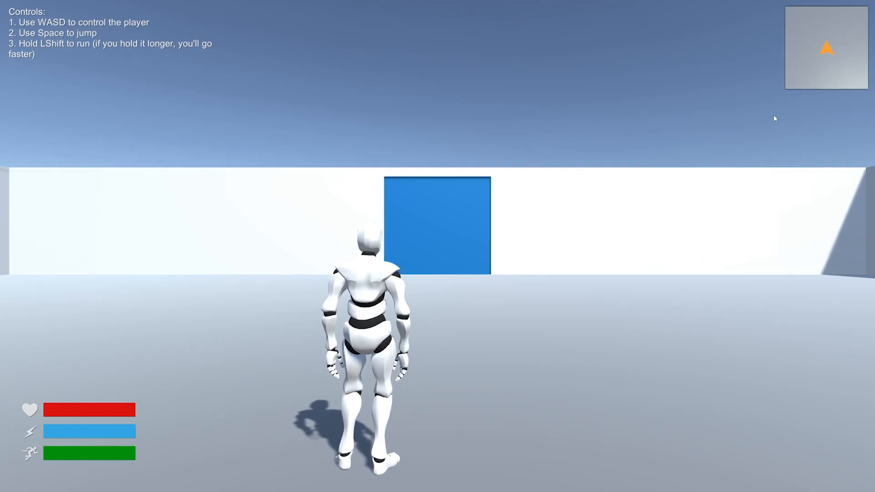
Step: Walk into the HUD tips zone, dismiss the health-bar and minimap tips, and reach the blue door
{"action": "key", "text": "w"}
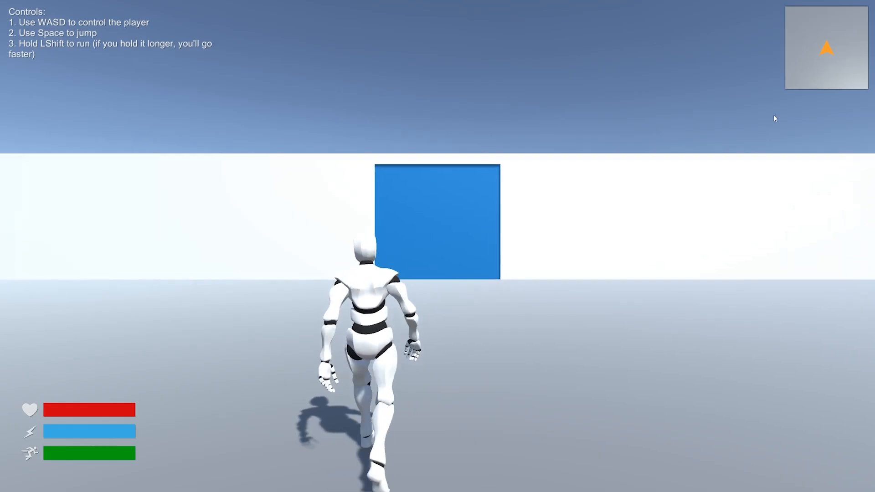
{"action": "key", "text": "w"}
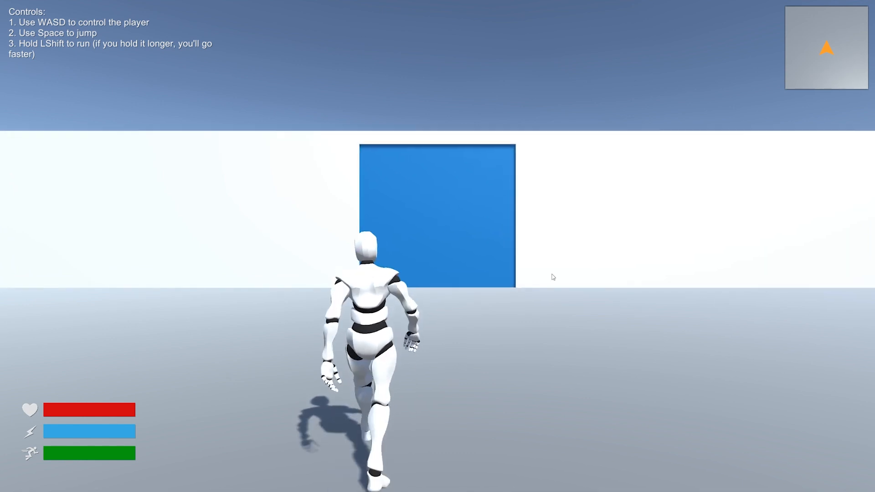
{"action": "key", "text": "w"}
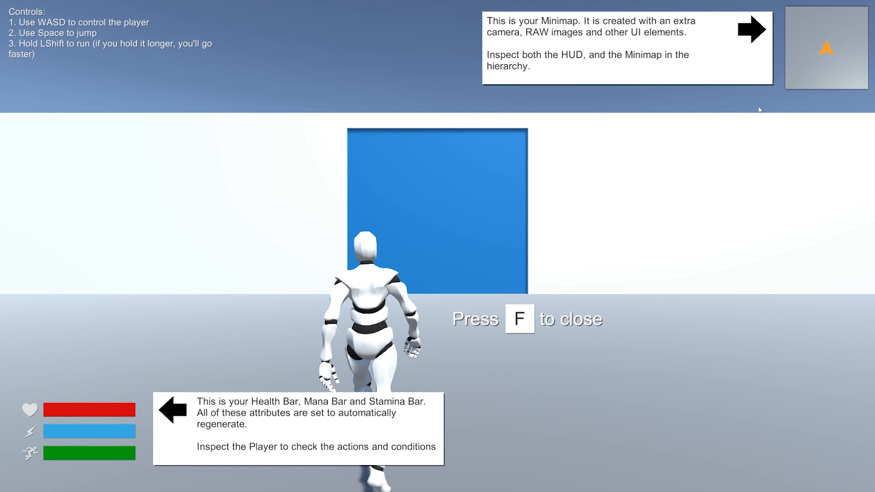
{"action": "key", "text": "f"}
{"action": "key", "text": "w"}
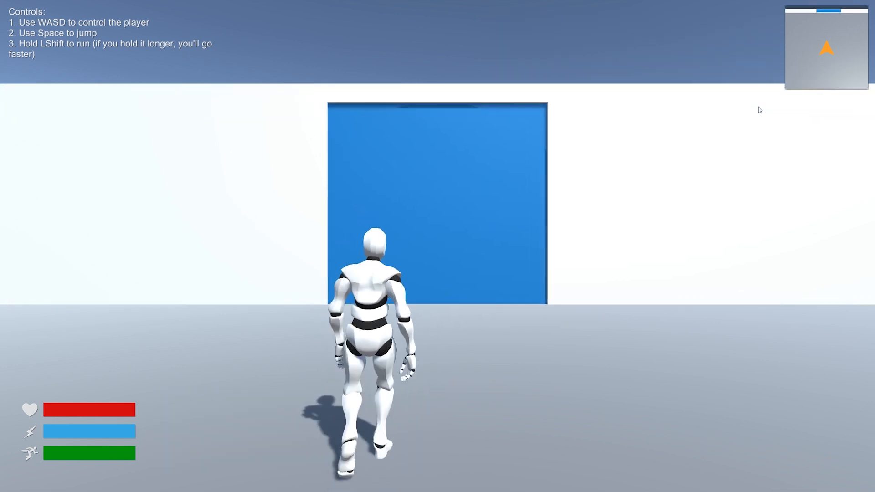
{"action": "key", "text": "w"}
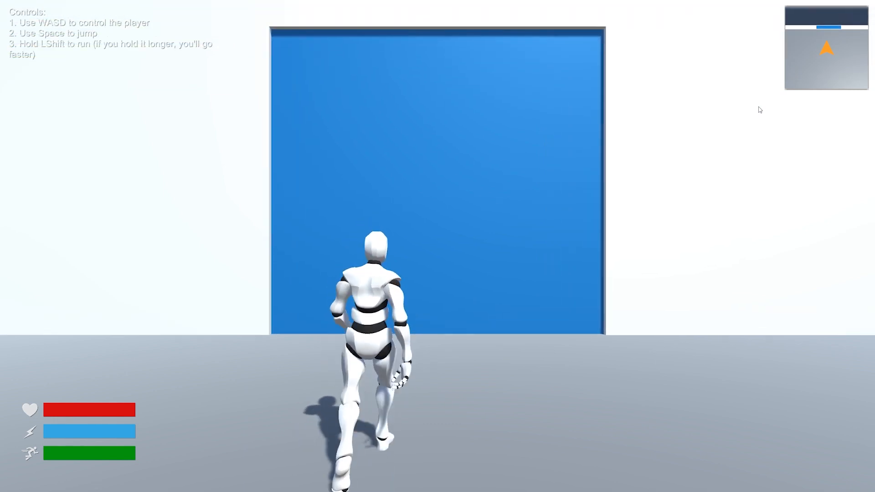
Step: Walk through the door into the pool room and enter the water
{"action": "key", "text": "w"}
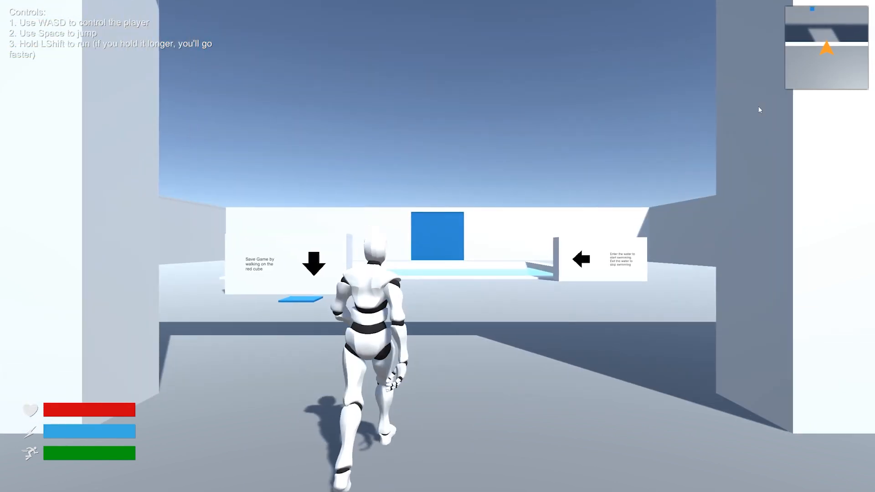
{"action": "key", "text": "w"}
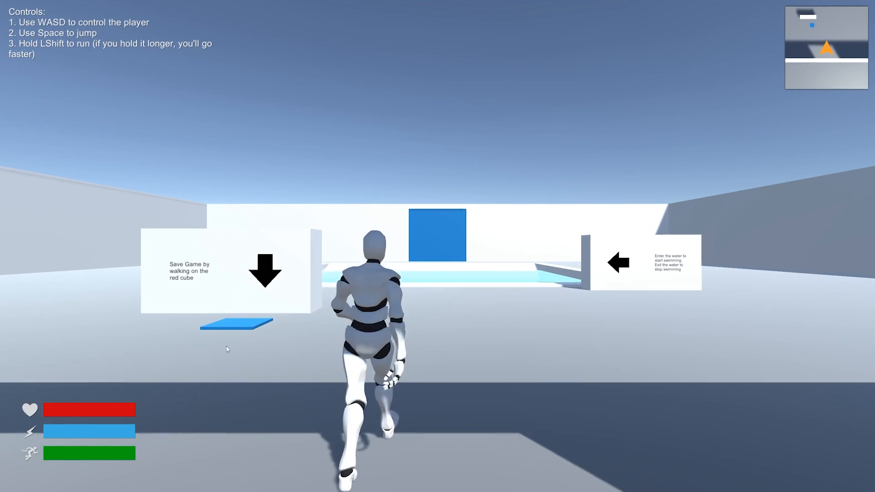
{"action": "key", "text": "w"}
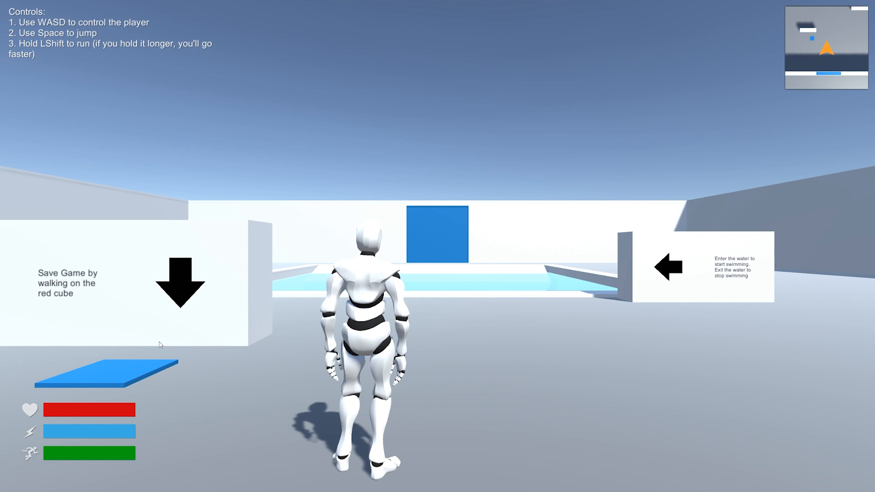
{"action": "key", "text": "w"}
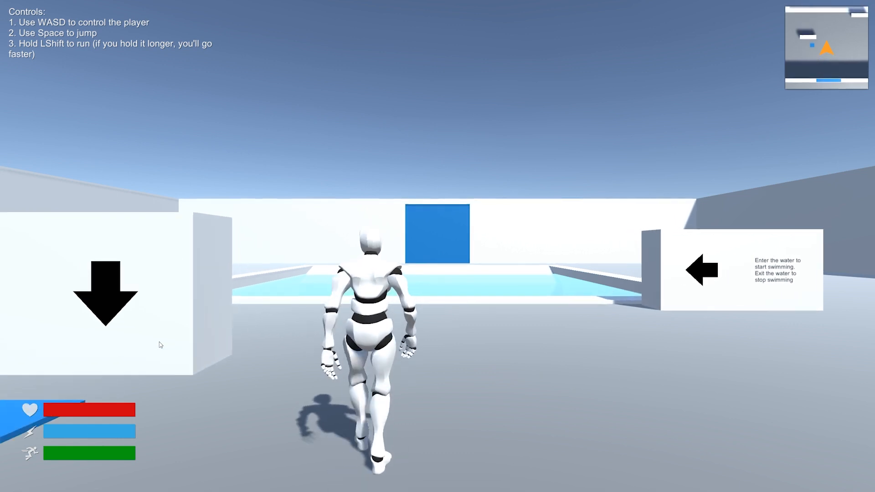
{"action": "key", "text": "w"}
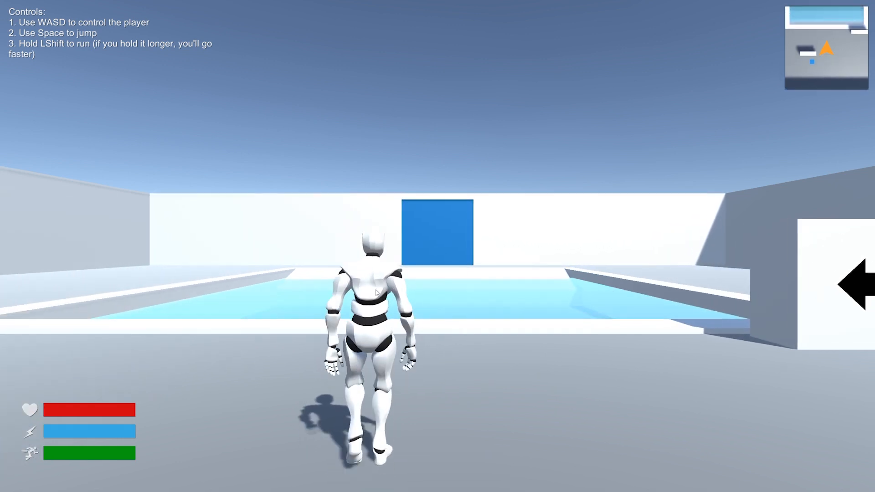
{"action": "key", "text": "w"}
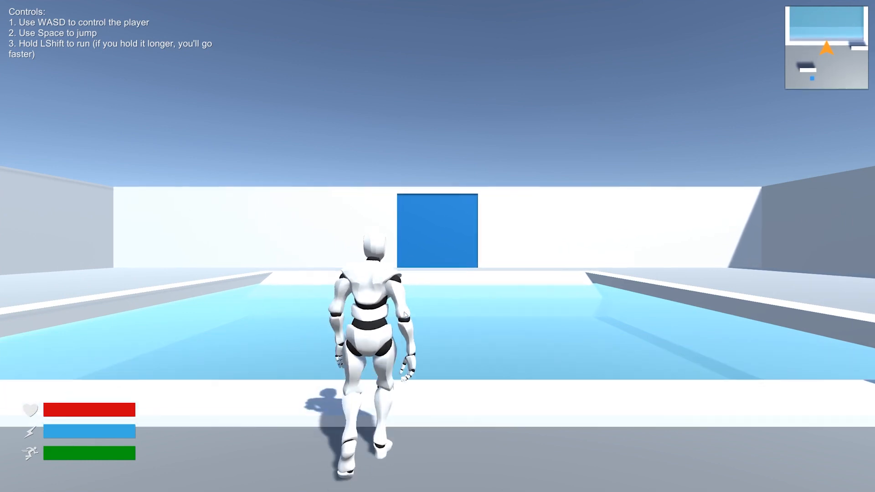
{"action": "key", "text": "w"}
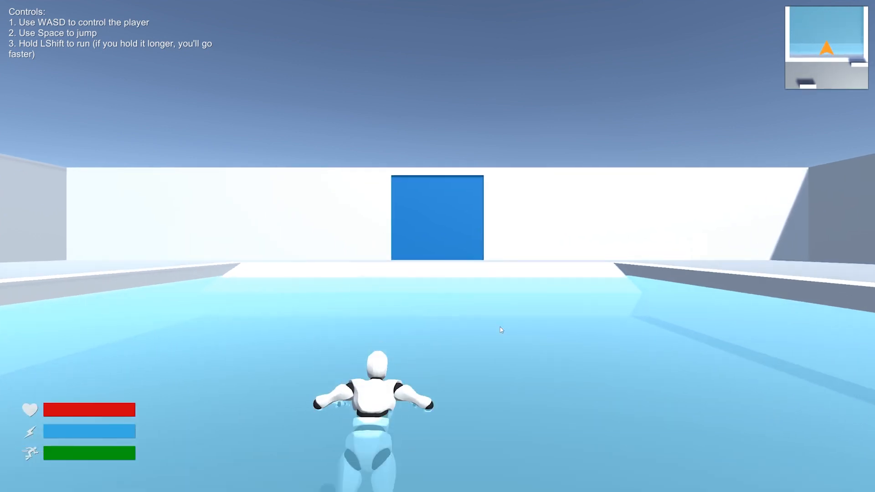
Step: Swim across the pool toward the blue door, climb out and walk through into the crate room
{"action": "key", "text": "w"}
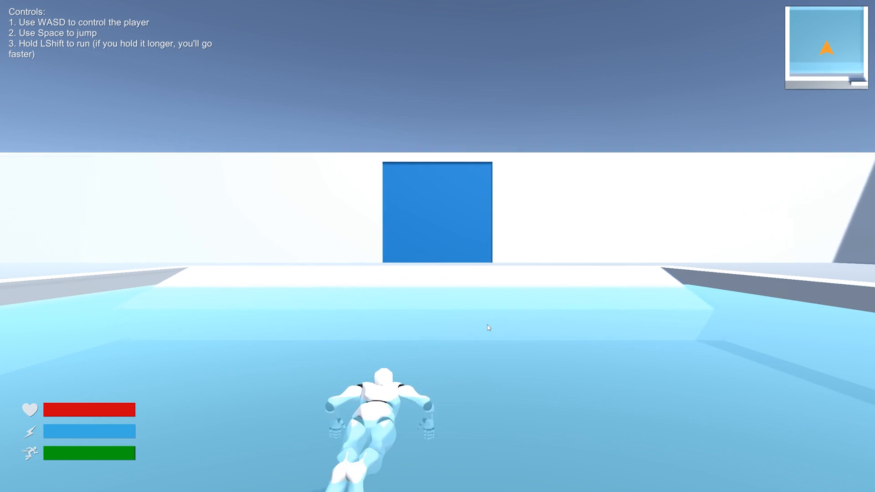
{"action": "key", "text": "d"}
{"action": "key", "text": "w"}
{"action": "key", "text": "d"}
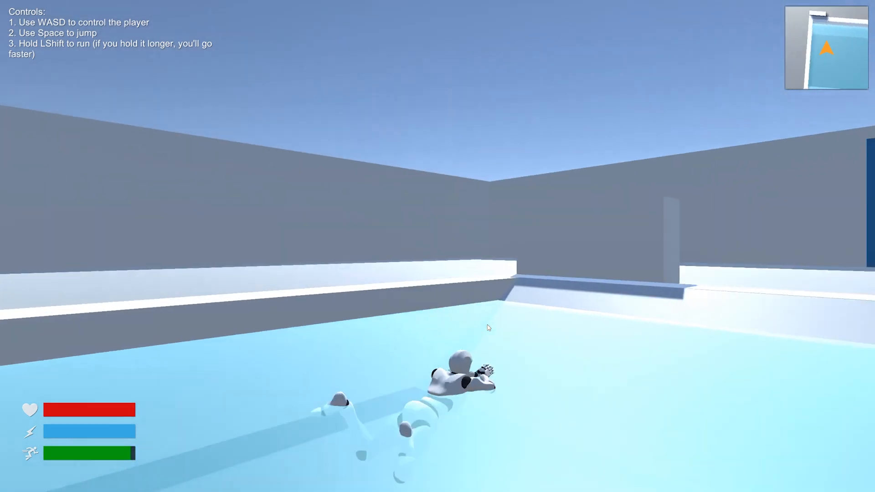
{"action": "key", "text": "d"}
{"action": "key", "text": "w"}
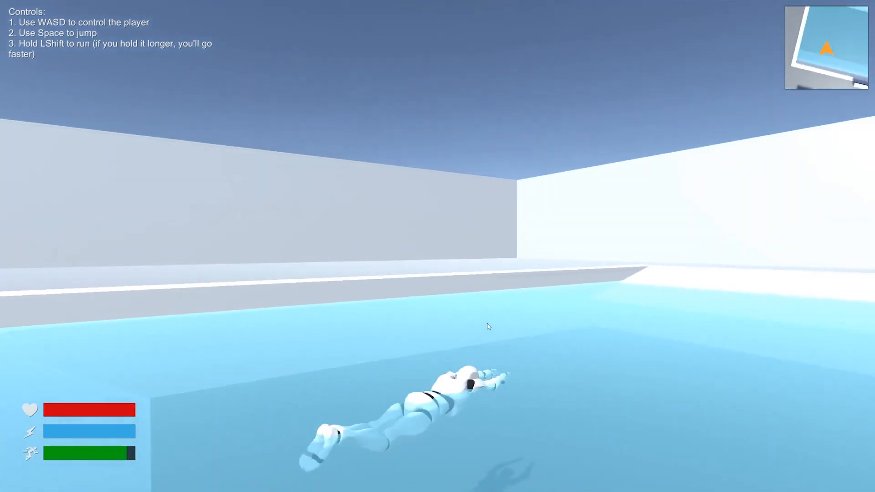
{"action": "key", "text": "w"}
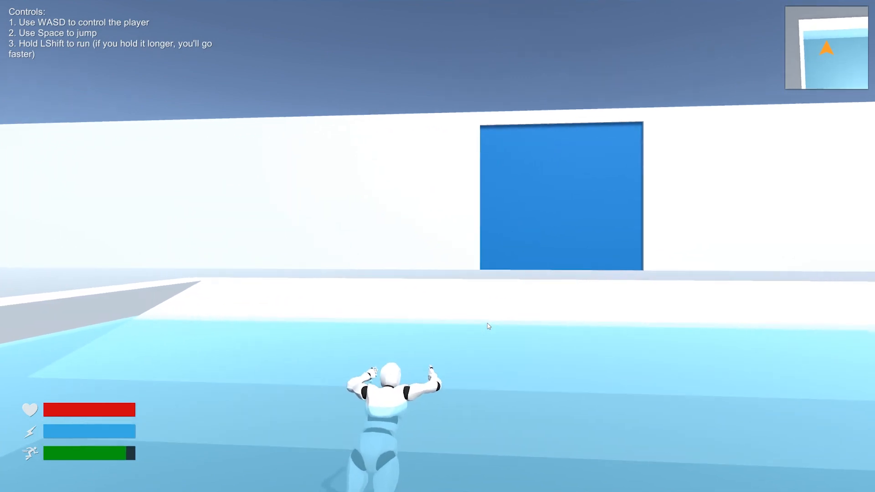
{"action": "key", "text": "a"}
{"action": "key", "text": "w"}
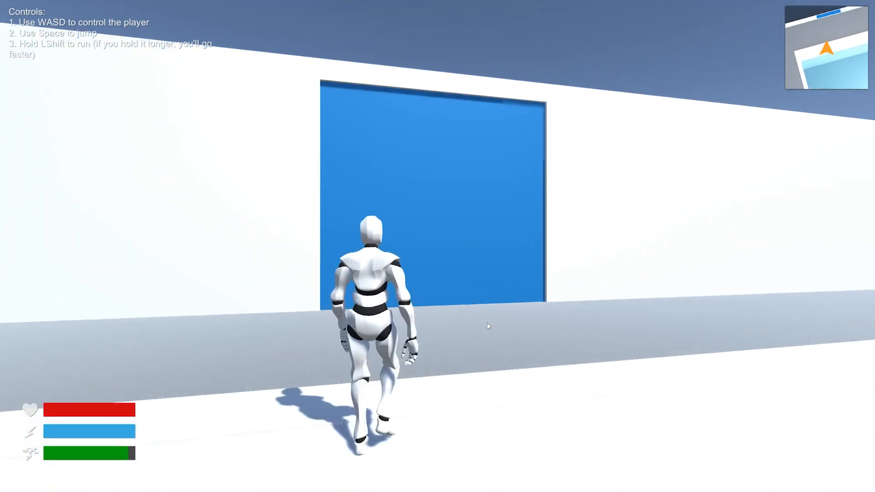
{"action": "key", "text": "w"}
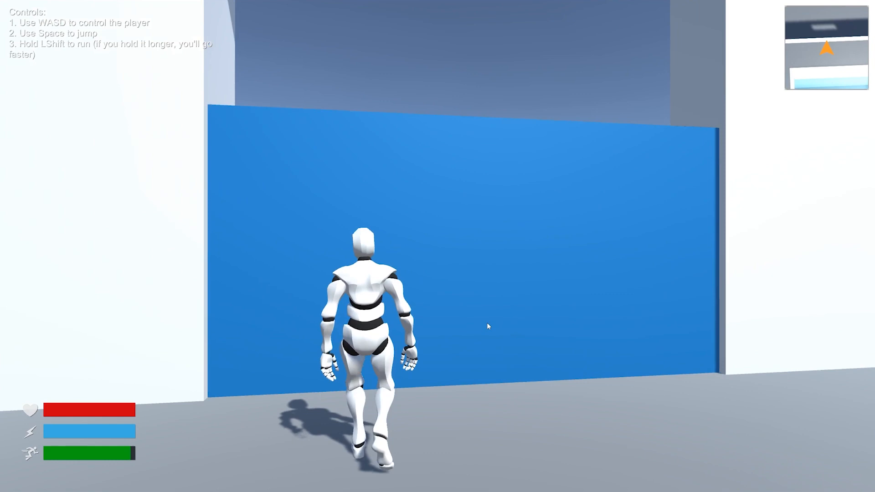
Step: Enter combat stance and punch the first wooden pillar until it breaks into planks
{"action": "key", "text": "w"}
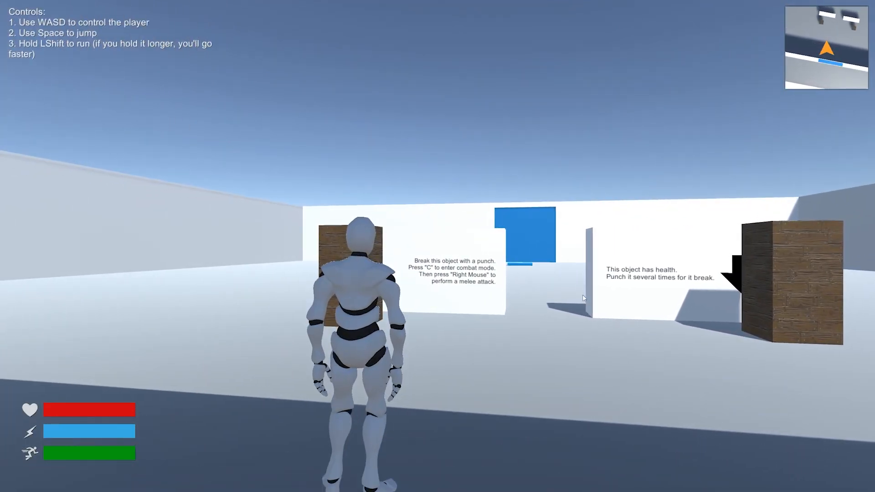
{"action": "key", "text": "w"}
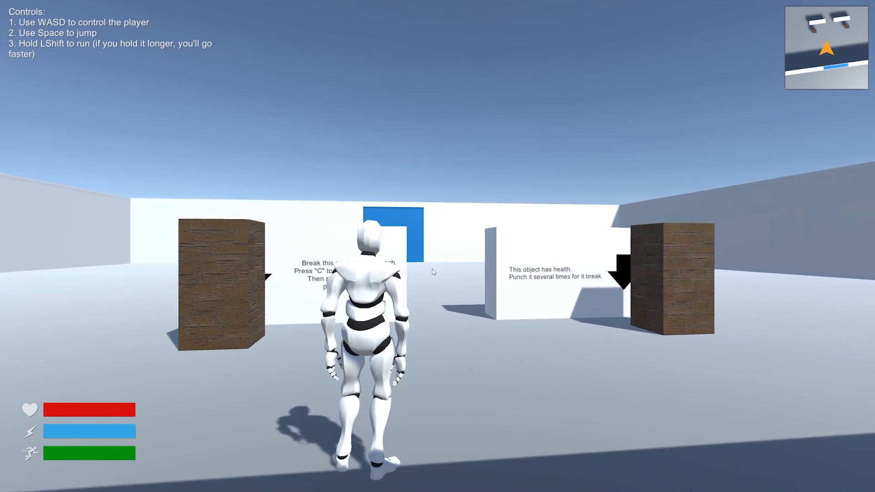
{"action": "left_click_drag", "start_coordinate": [433, 272], "coordinate": [433, 270]}
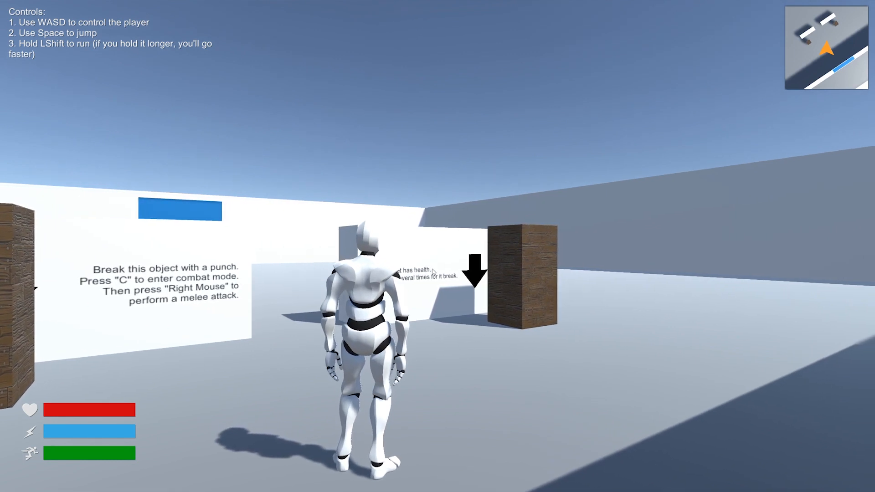
{"action": "key", "text": "c"}
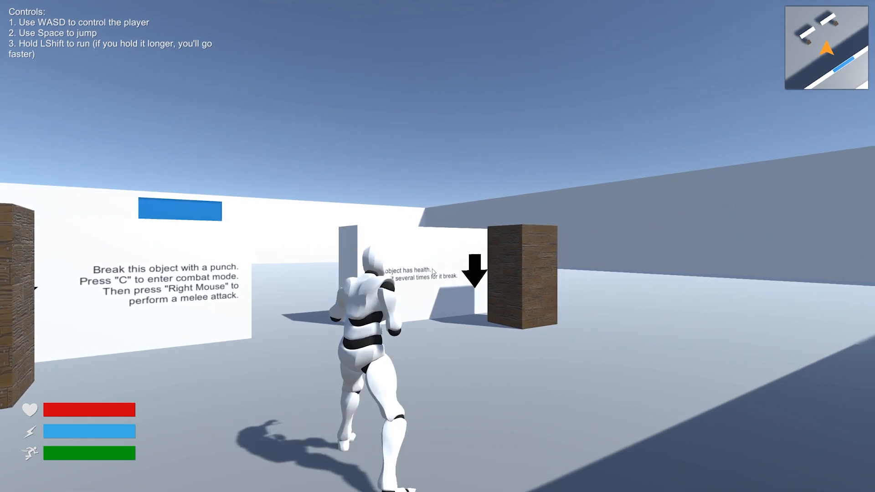
{"action": "key", "text": "s"}
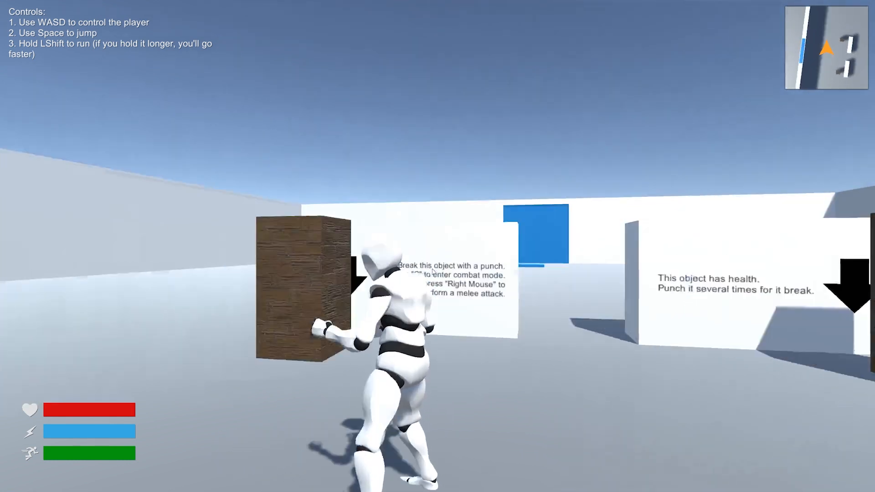
{"action": "key", "text": "w"}
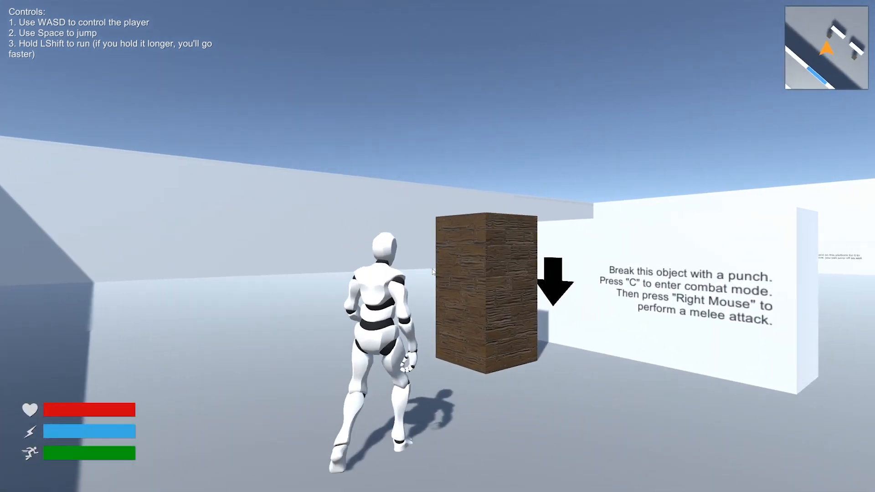
{"action": "right_click", "coordinate": [433, 271]}
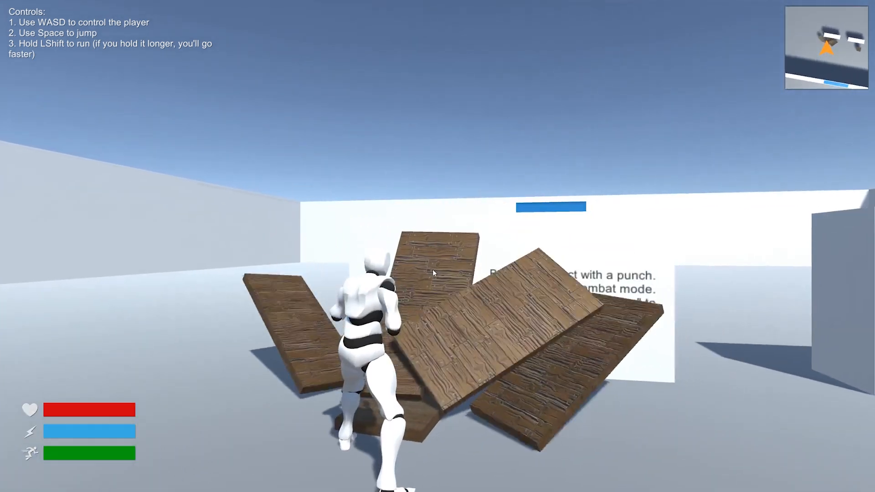
Step: Run to the second wooden pillar and punch it apart
{"action": "key", "text": "w"}
{"action": "key", "text": "w"}
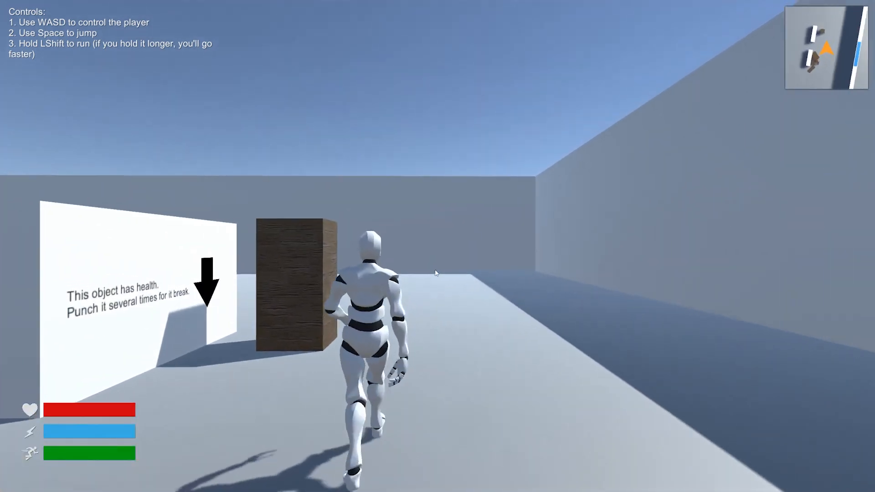
{"action": "left_click", "coordinate": [435, 270]}
{"action": "key", "text": "w"}
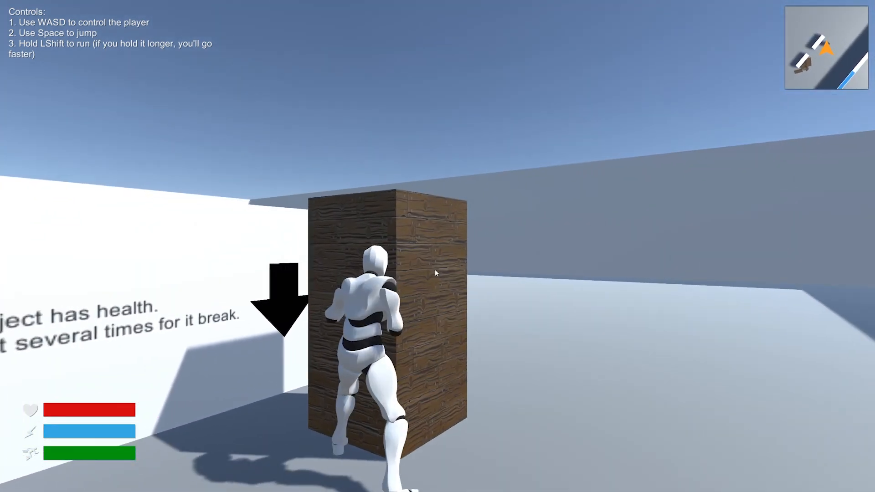
{"action": "left_click", "coordinate": [435, 269]}
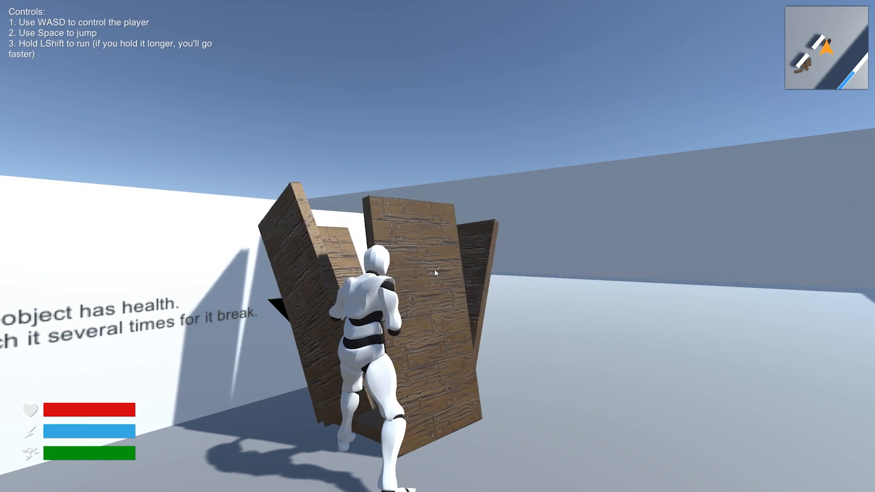
Step: Run down the corridor, around the corner and past the wooden ramp
{"action": "key", "text": "d"}
{"action": "key", "text": "w"}
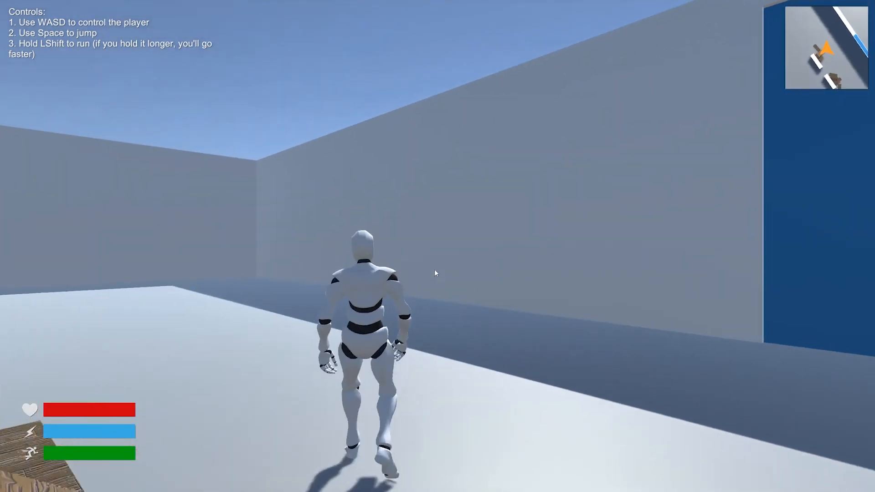
{"action": "key", "text": "w"}
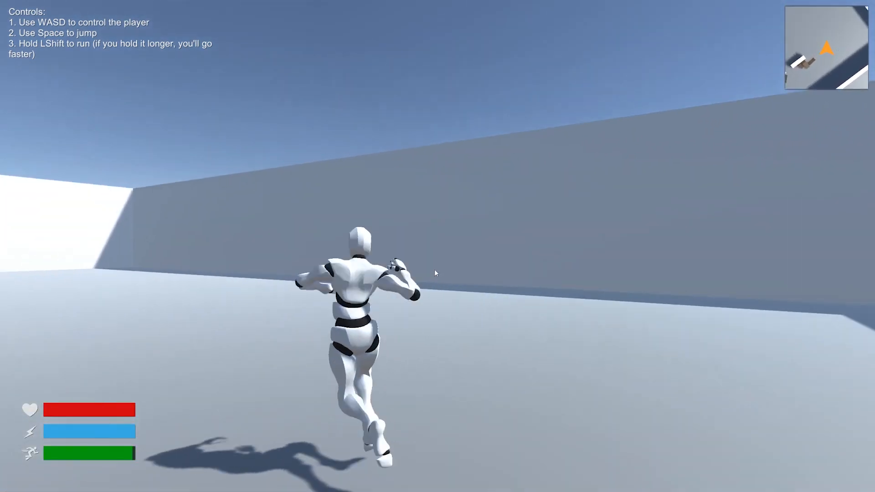
{"action": "key", "text": "d"}
{"action": "key", "text": "w"}
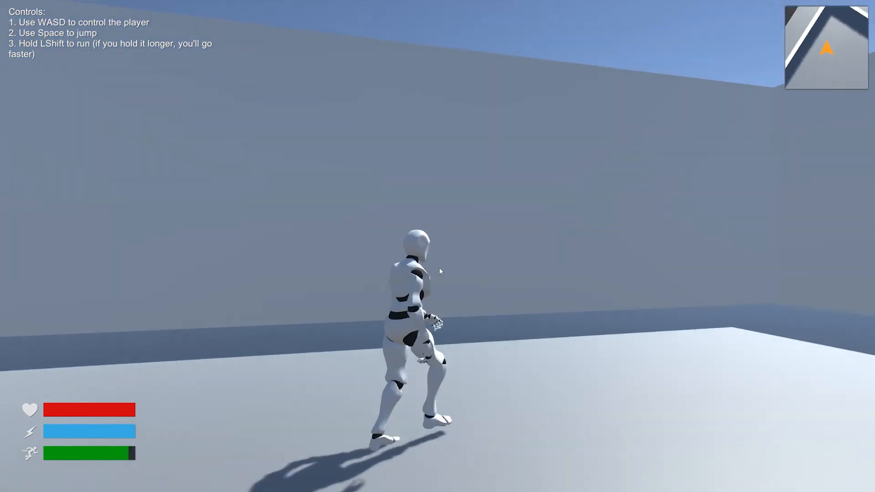
{"action": "key", "text": "d"}
{"action": "key", "text": "a"}
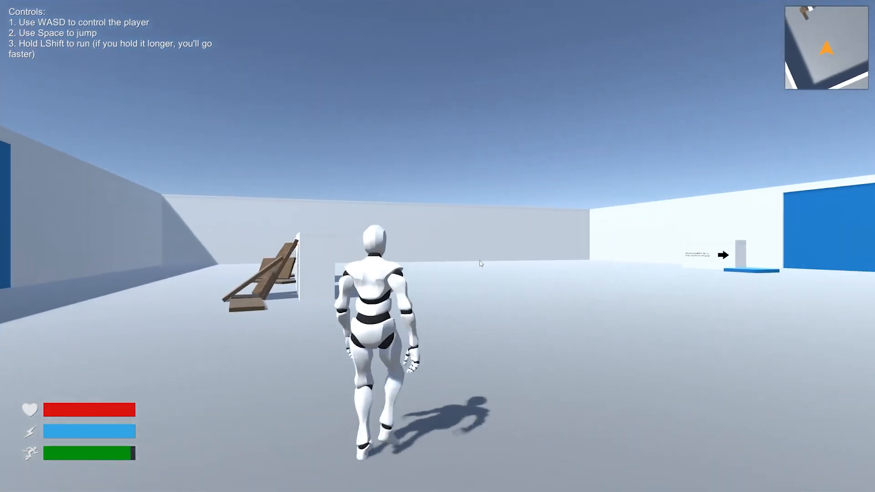
{"action": "key", "text": "d"}
{"action": "key", "text": "w"}
{"action": "key", "text": "w"}
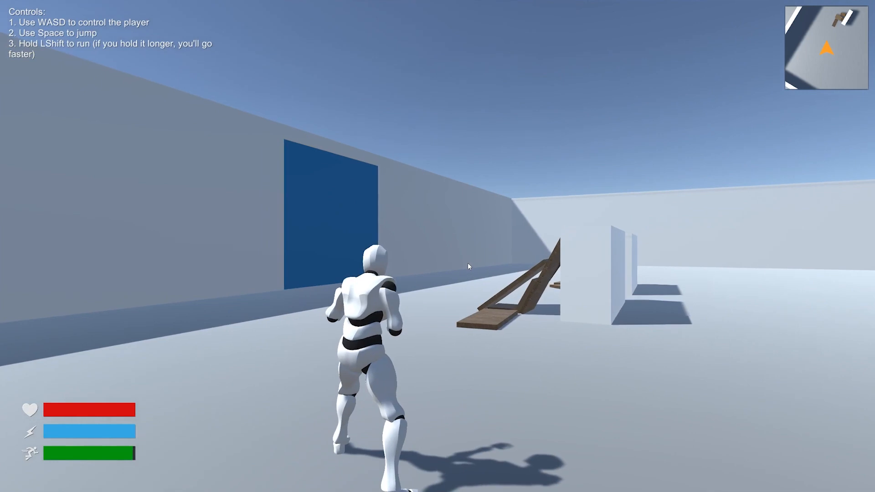
{"action": "key", "text": "a"}
{"action": "key", "text": "w"}
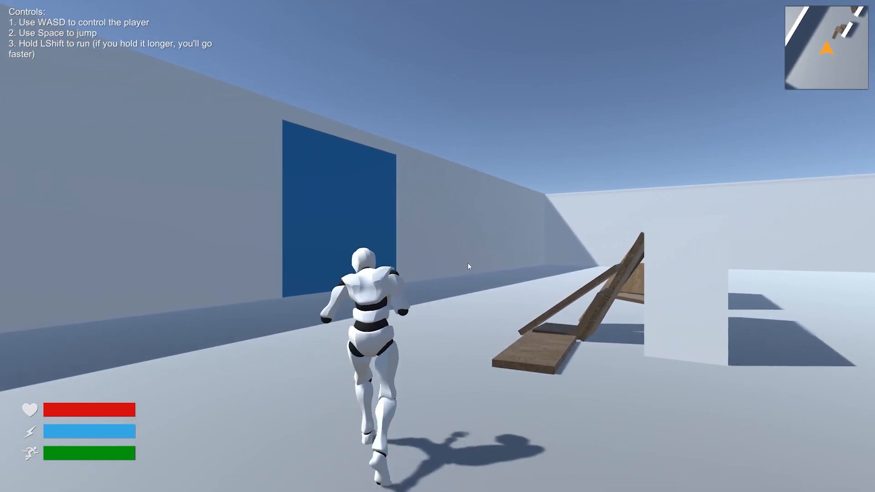
Step: Sprint into the open room onto the blue platform and show the contextual-actions info
{"action": "key", "text": "w"}
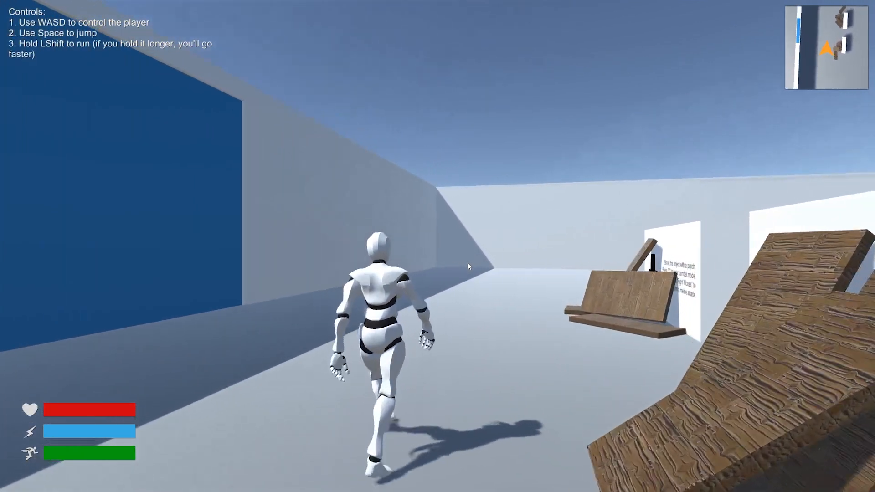
{"action": "key", "text": "d"}
{"action": "key", "text": "w"}
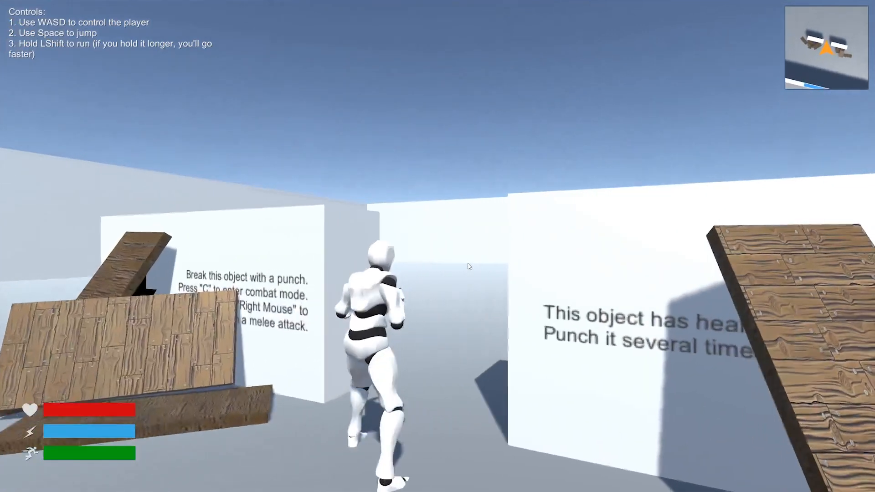
{"action": "key", "text": "w"}
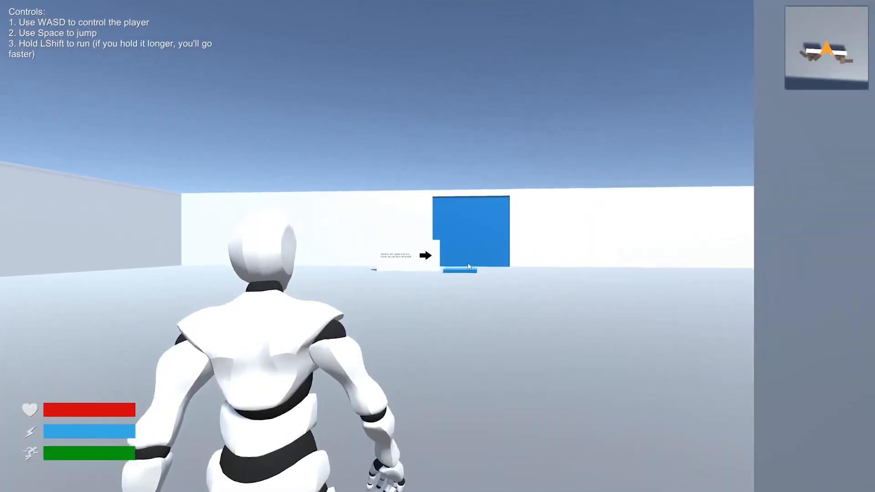
{"action": "key", "text": "w"}
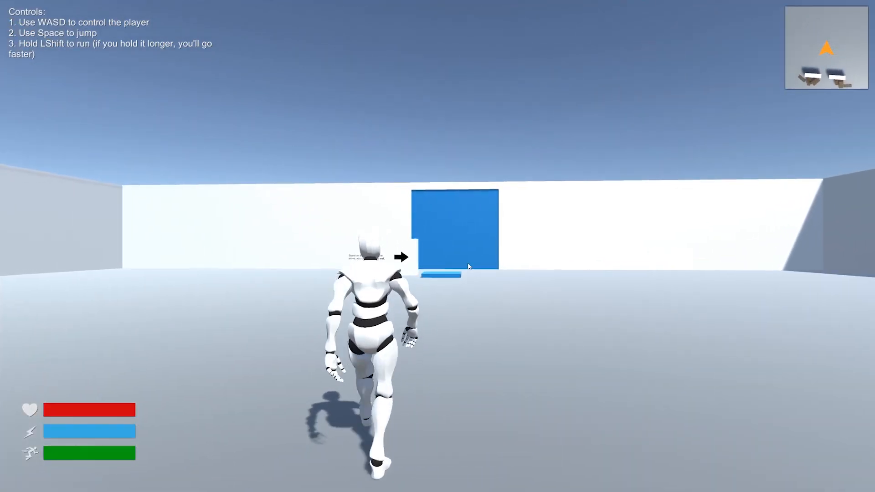
{"action": "key", "text": "shift+w"}
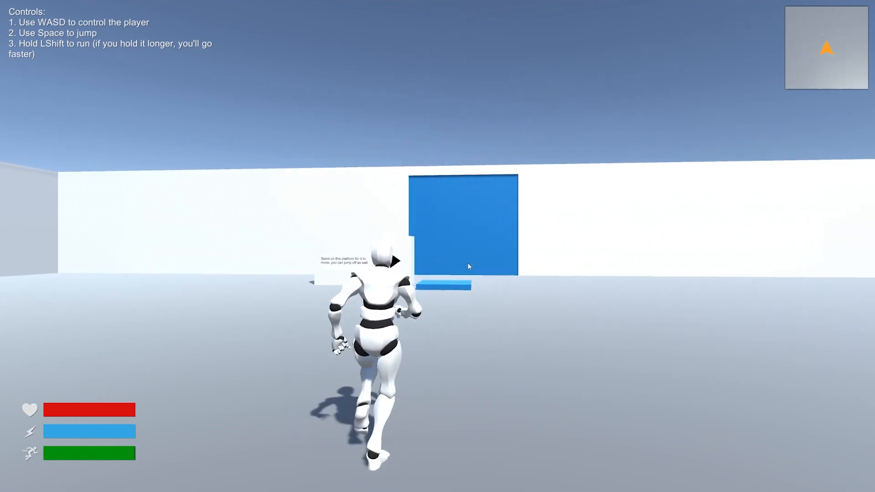
{"action": "key", "text": "w"}
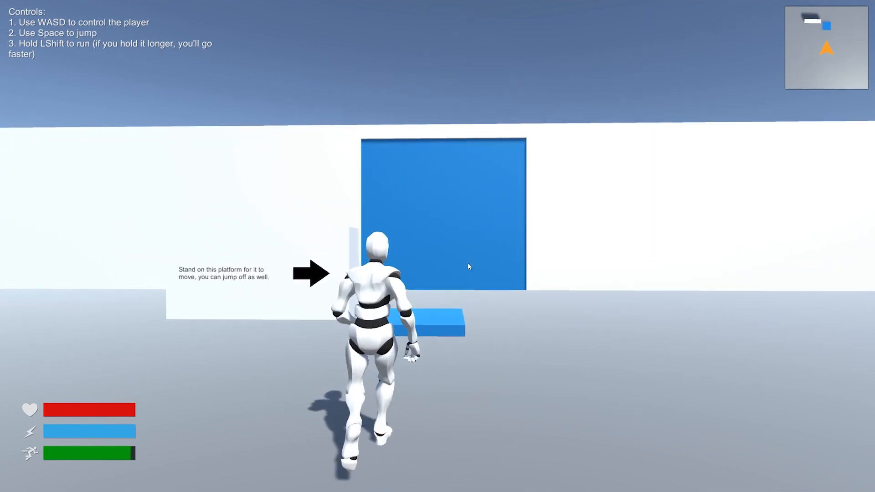
{"action": "key", "text": "w"}
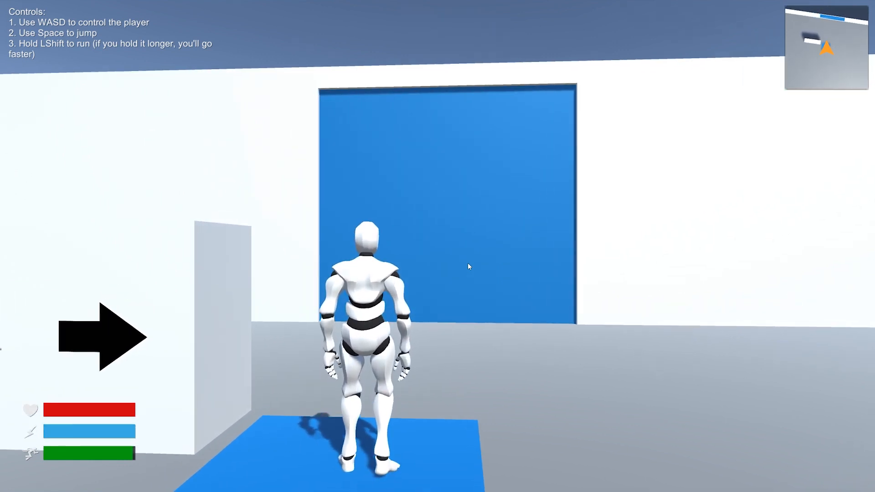
{"action": "key", "text": "f"}
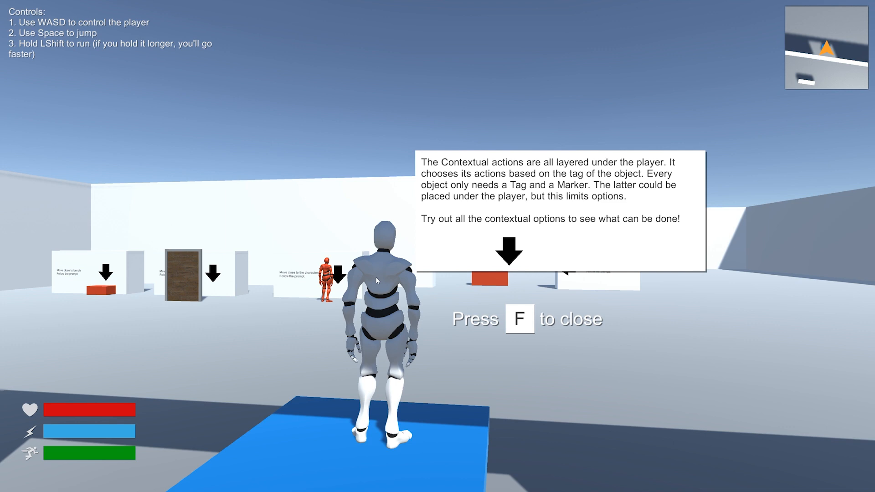
Step: Close the contextual-actions info and turn to face the red bench
{"action": "key", "text": "f"}
{"action": "key", "text": "w"}
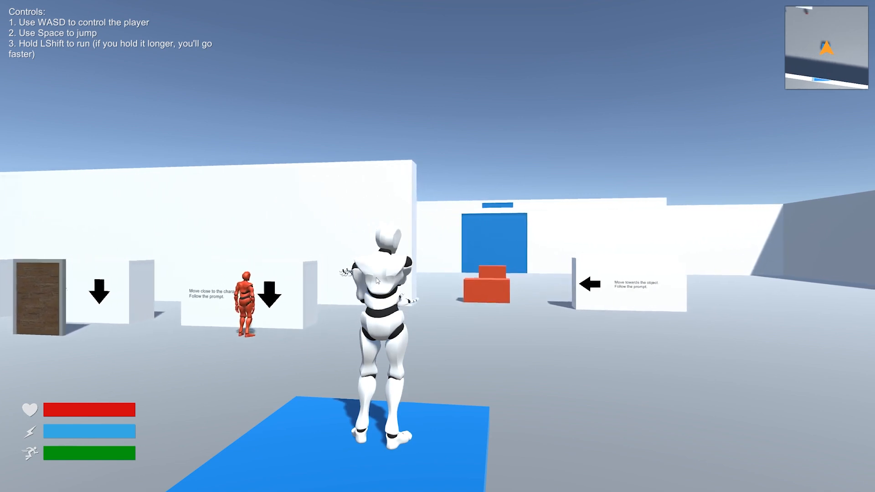
{"action": "key", "text": "w"}
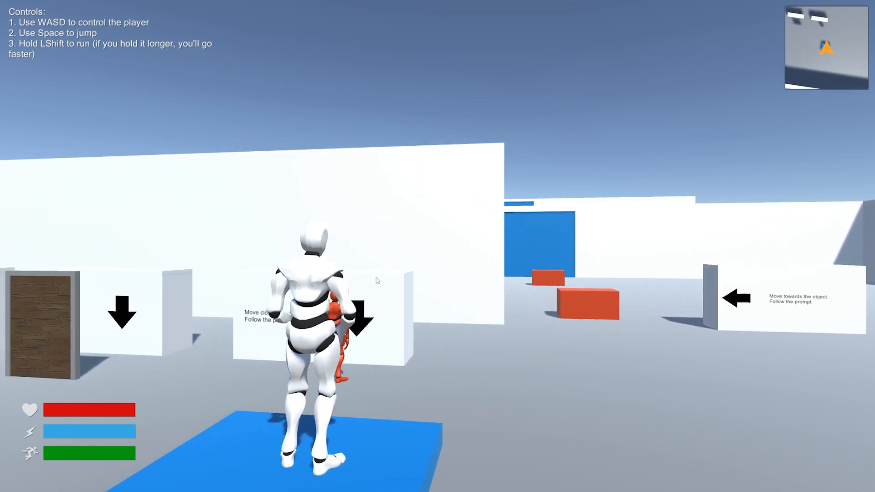
{"action": "key", "text": "a"}
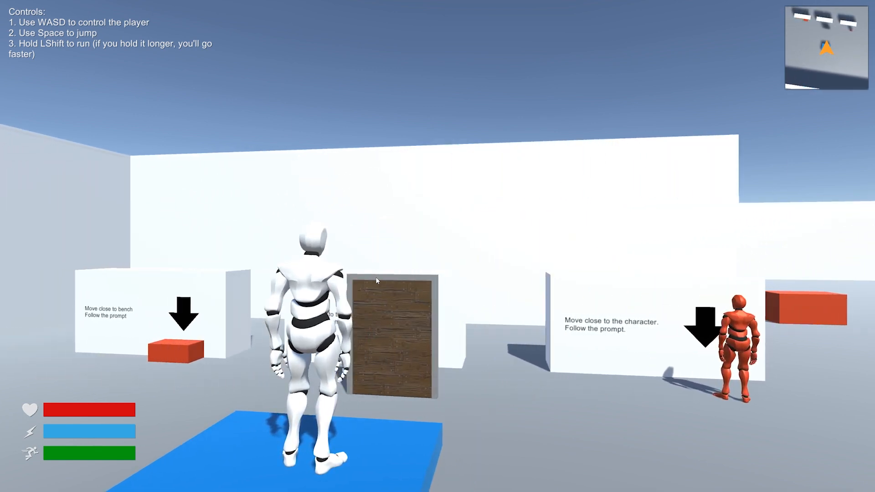
{"action": "key", "text": "a"}
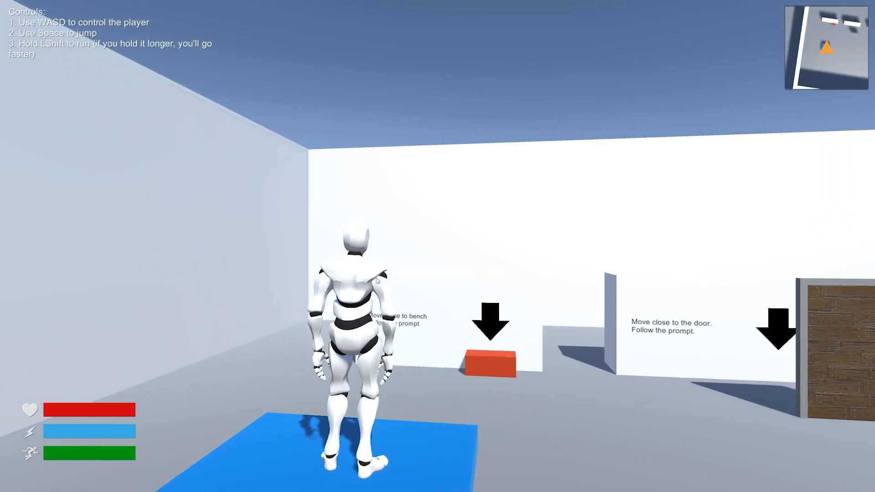
Step: Walk up to the red bench and sit down using the Hold F prompt
{"action": "key", "text": "w"}
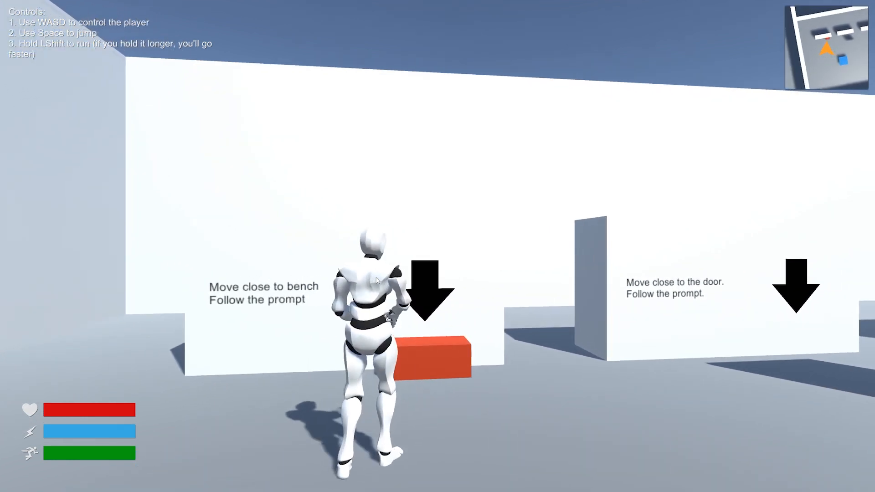
{"action": "key", "text": "w"}
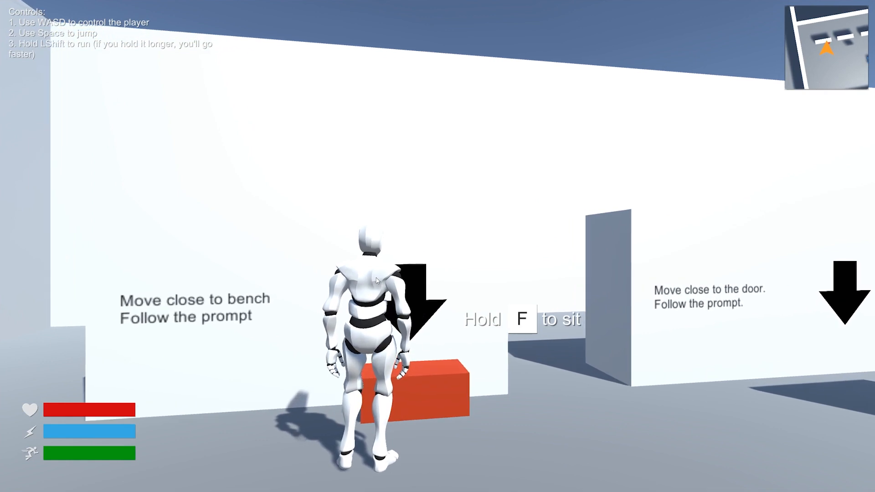
{"action": "key", "text": "s"}
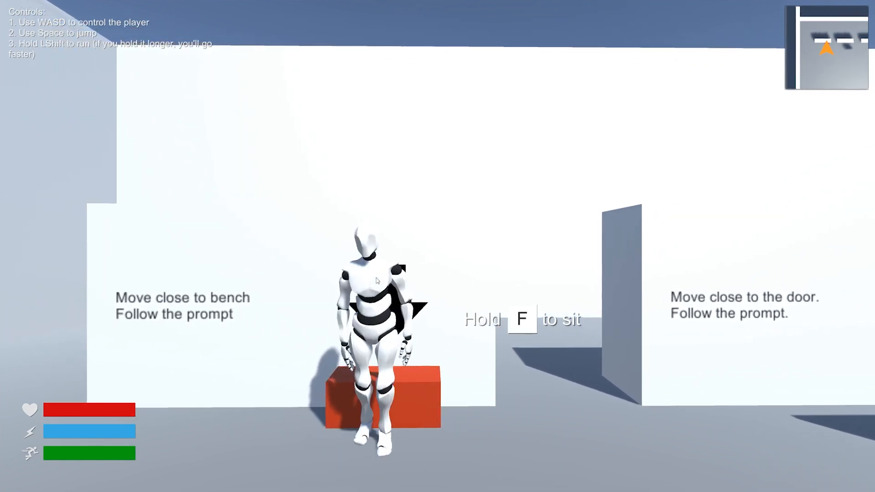
{"action": "key", "text": "f"}
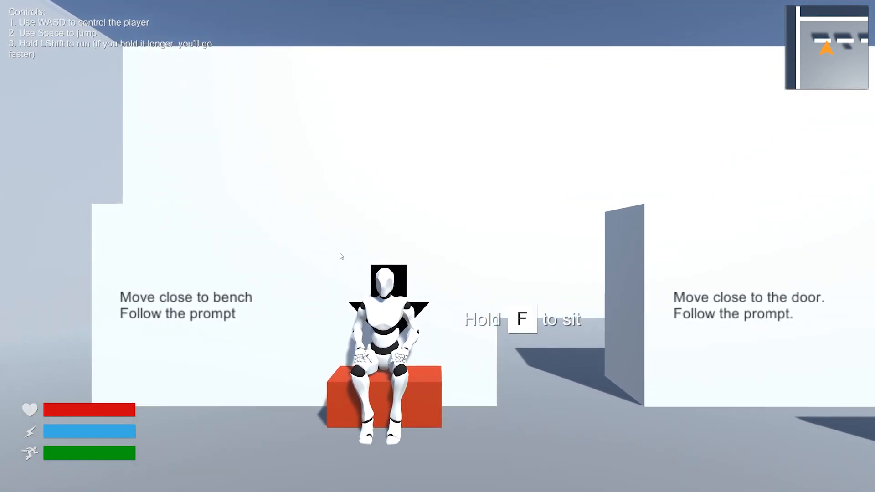
Step: Stand up from the bench and walk past the wooden door toward the red character
{"action": "key", "text": "f"}
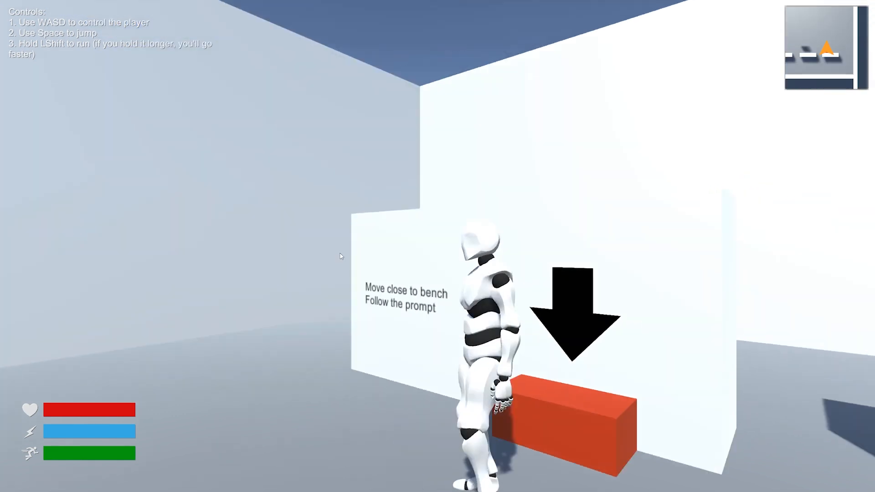
{"action": "key", "text": "w"}
{"action": "key", "text": "w"}
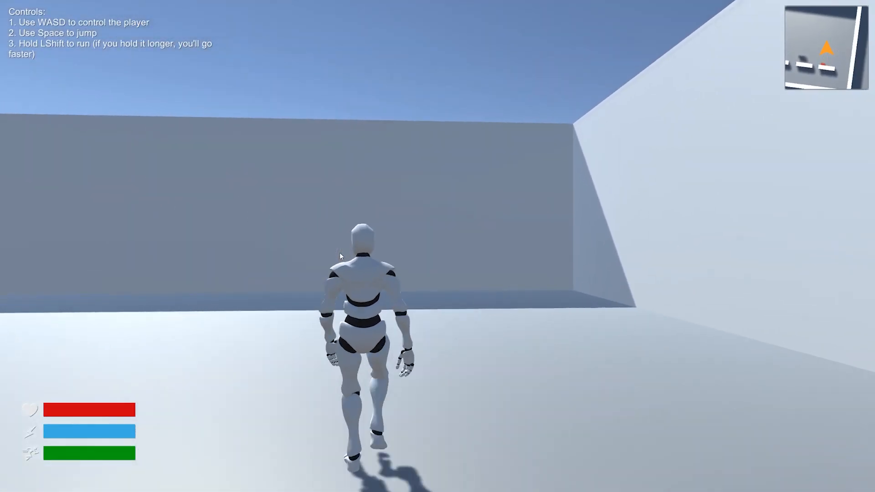
{"action": "key", "text": "a"}
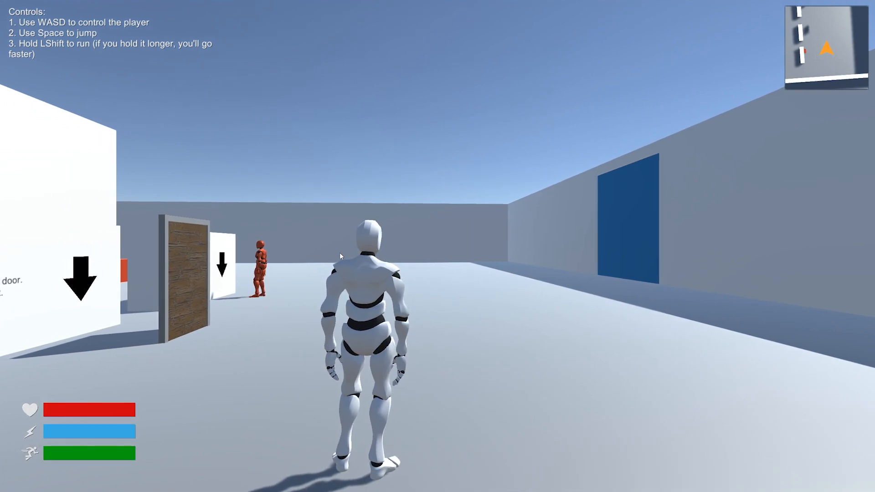
{"action": "key", "text": "w"}
{"action": "key", "text": "w"}
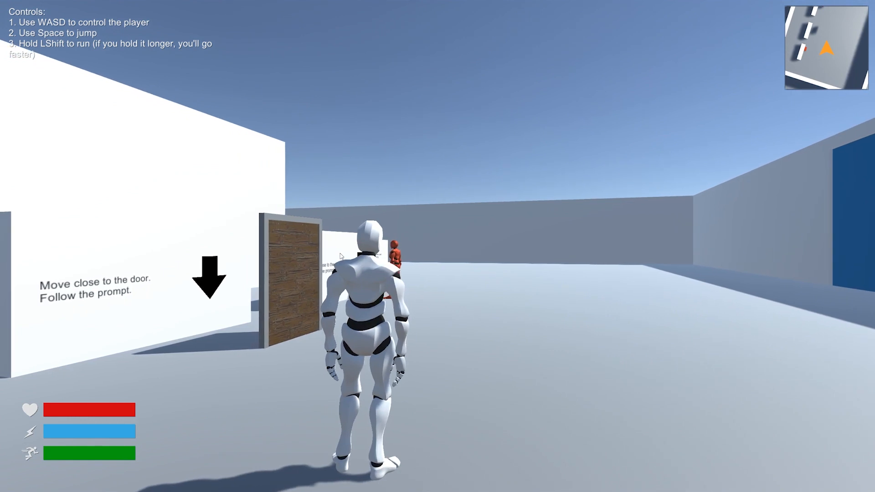
{"action": "key", "text": "w"}
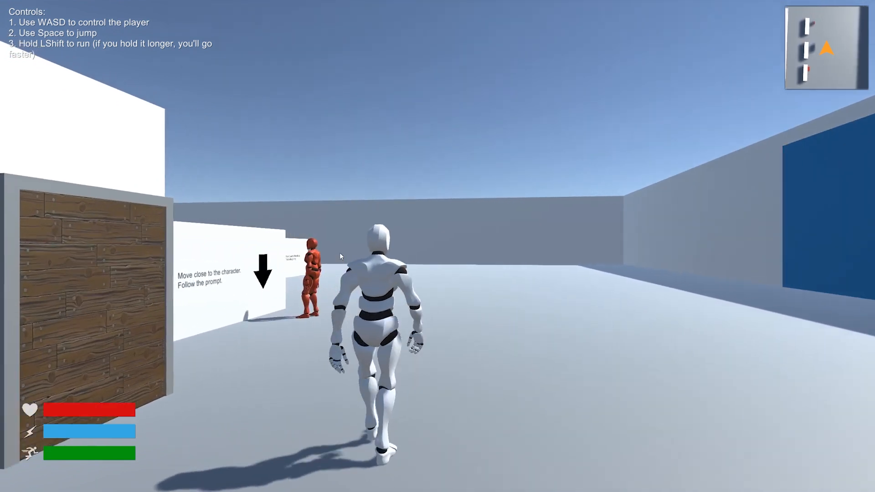
{"action": "key", "text": "w"}
Step: Get within range of the red character and perform the Hold F takedown
{"action": "key", "text": "a"}
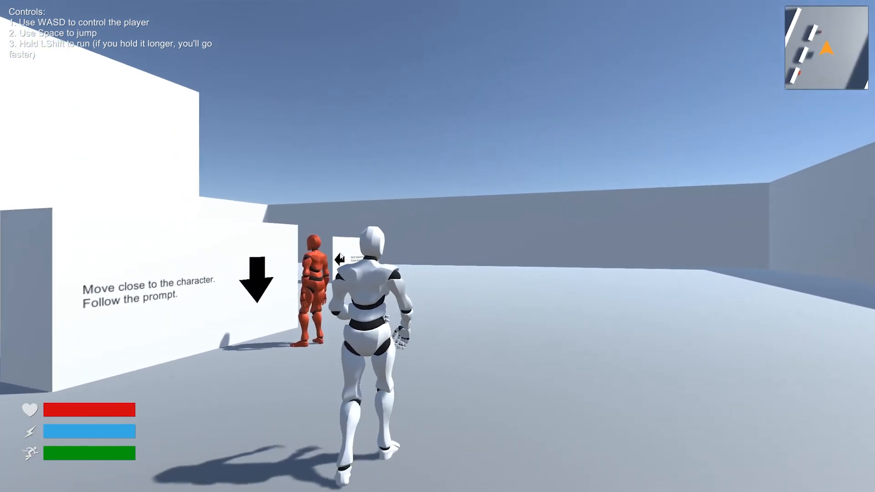
{"action": "key", "text": "w"}
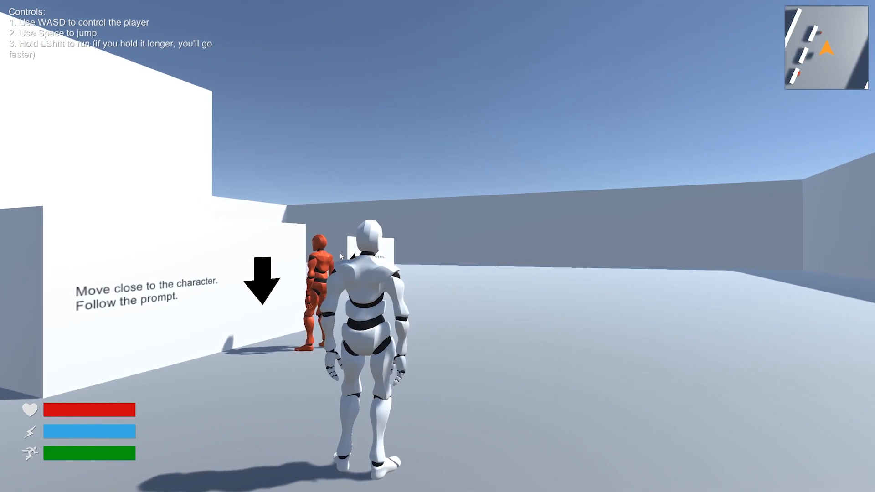
{"action": "key", "text": "w"}
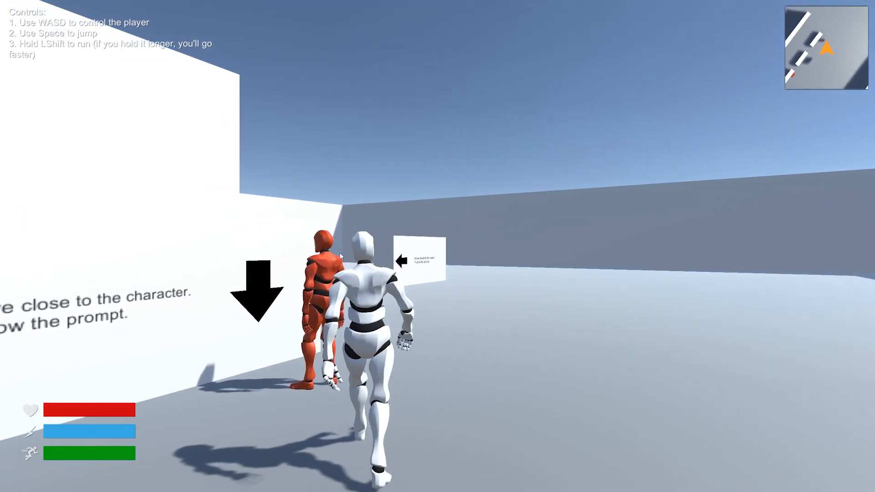
{"action": "key", "text": "w"}
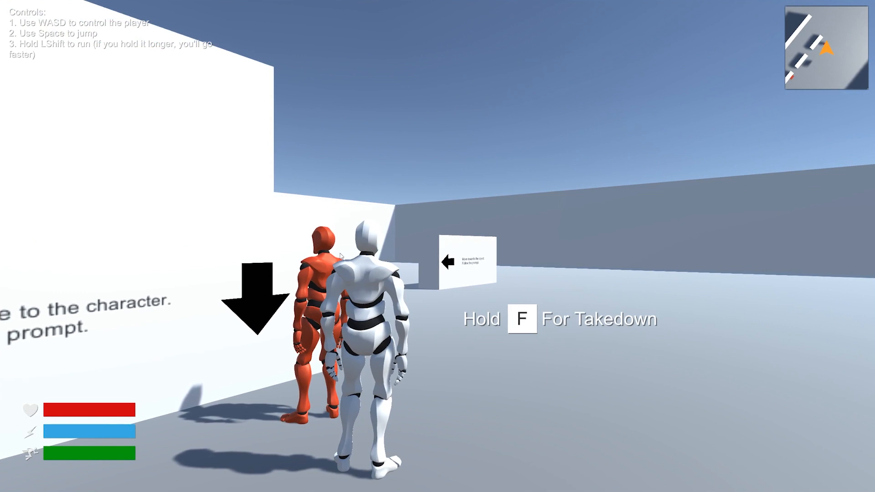
{"action": "key", "text": "f"}
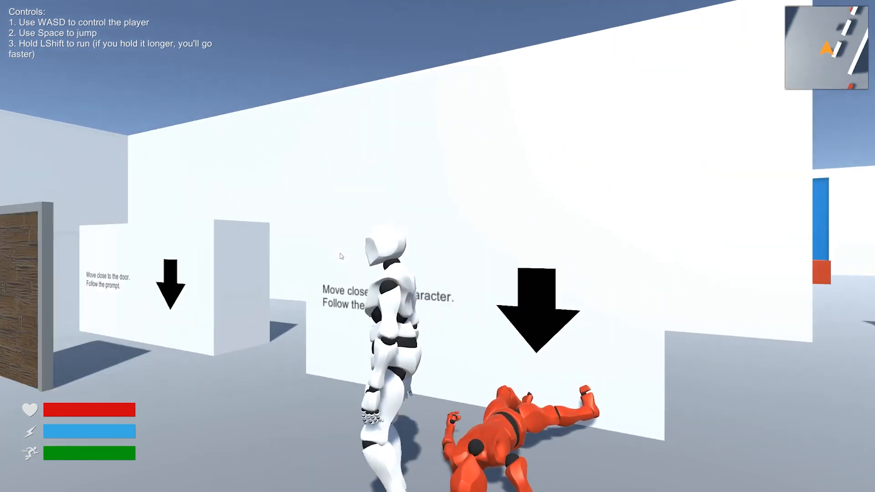
Step: Walk away from the downed character and look around the room
{"action": "key", "text": "w"}
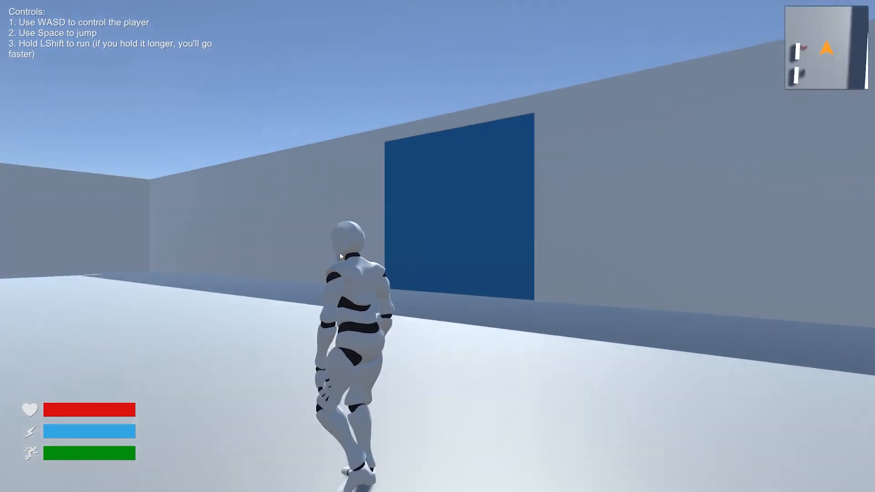
{"action": "key", "text": "w"}
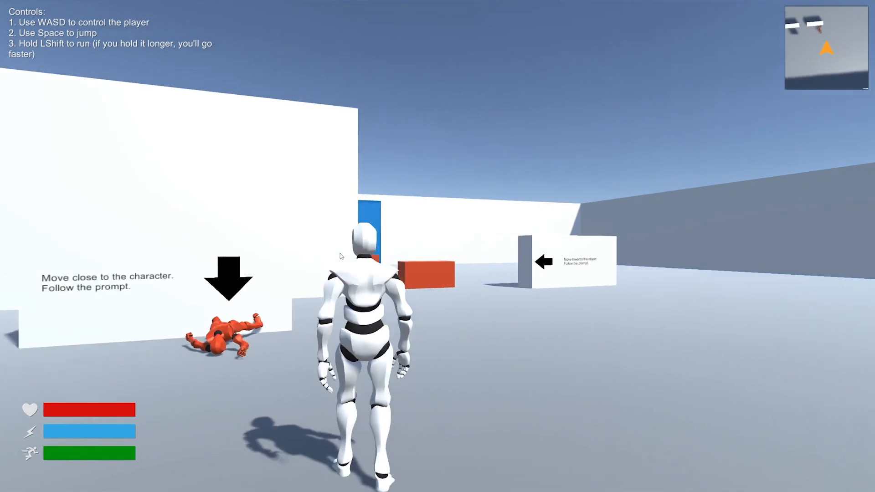
{"action": "key", "text": "a"}
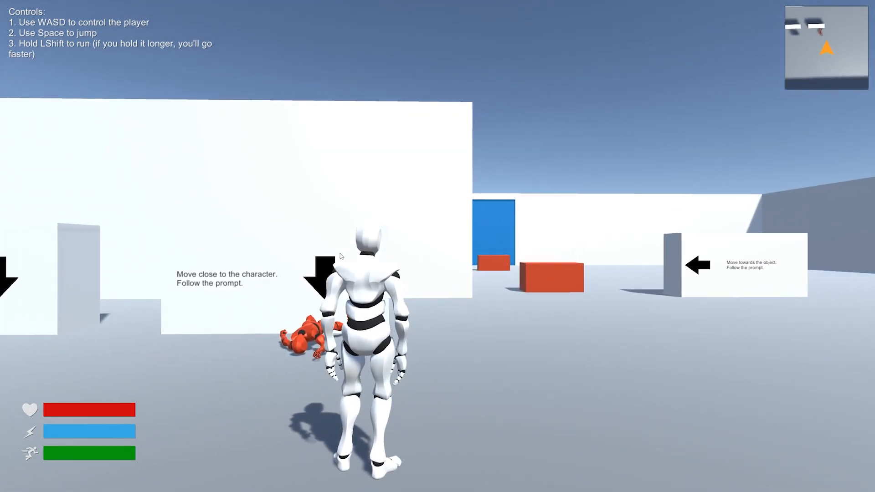
{"action": "key", "text": "d"}
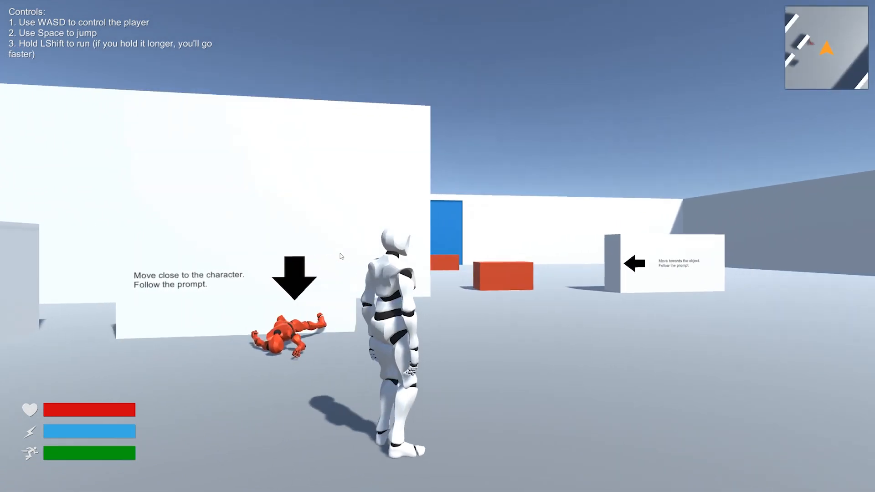
{"action": "key", "text": "d"}
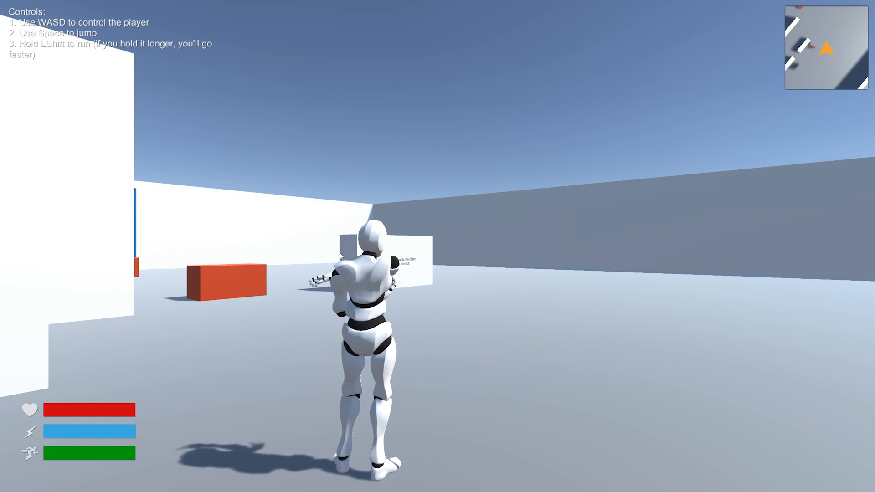
Step: Walk to the first red block and vault over it with the F prompt
{"action": "key", "text": "w"}
{"action": "key", "text": "w"}
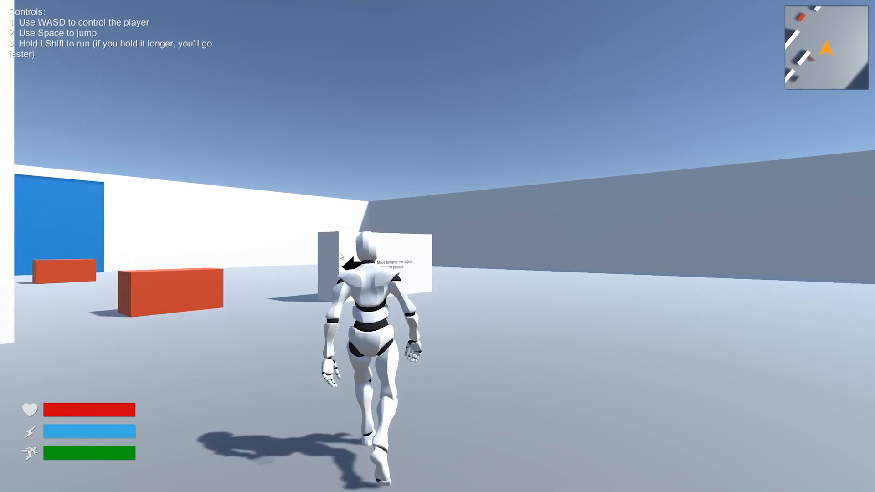
{"action": "key", "text": "w"}
{"action": "key", "text": "a"}
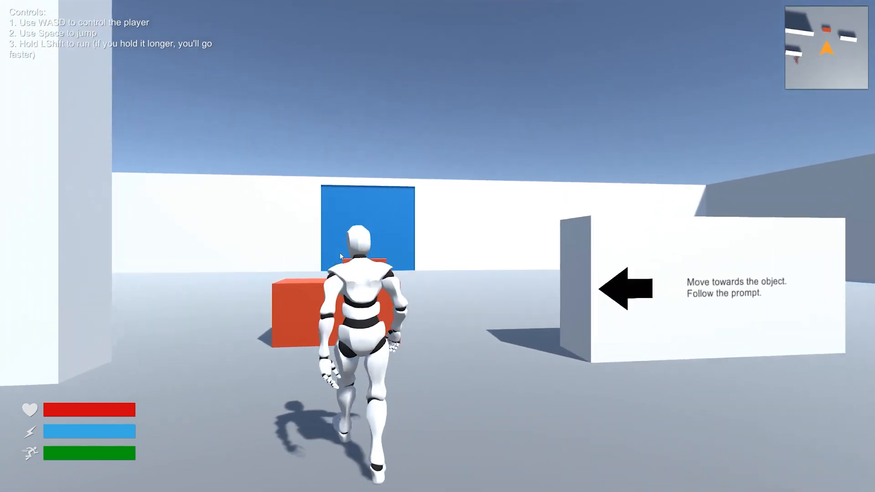
{"action": "key", "text": "f"}
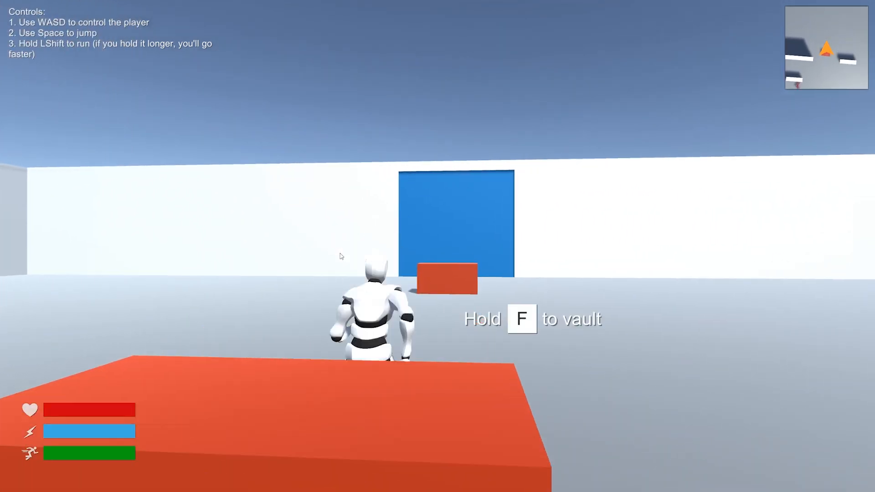
{"action": "key", "text": "w"}
Step: Run to the second red block, vault it with G, and walk into the blue wall to teleport
{"action": "key", "text": "w"}
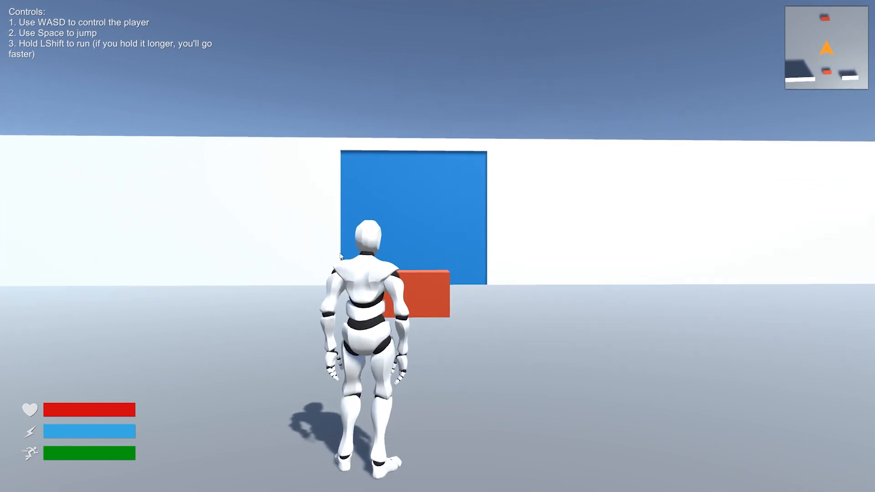
{"action": "key", "text": "w"}
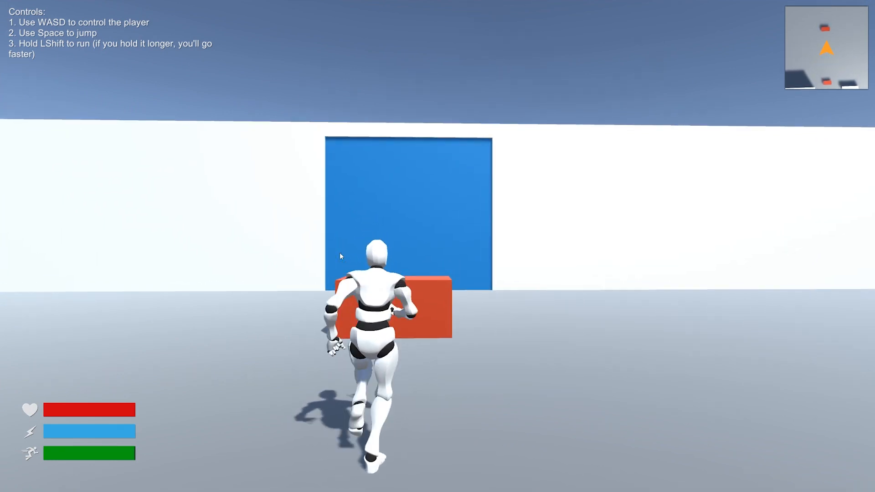
{"action": "key", "text": "shift+w"}
{"action": "key", "text": "g"}
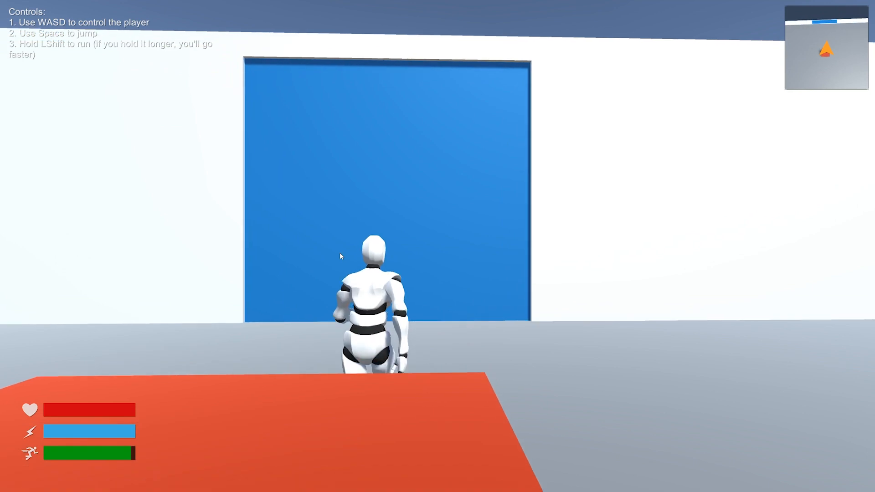
{"action": "key", "text": "w"}
{"action": "key", "text": "w"}
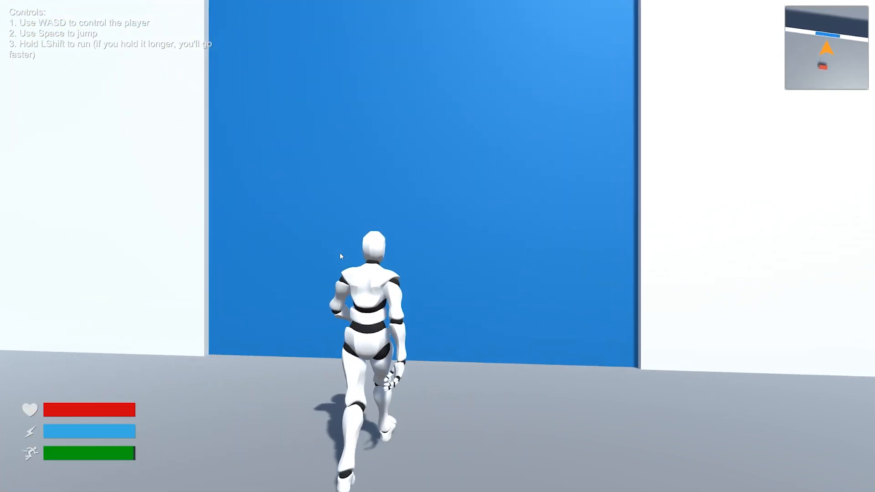
Step: Run through the crate area gaining XP to level 2, then bring up the pause menu
{"action": "key", "text": "w"}
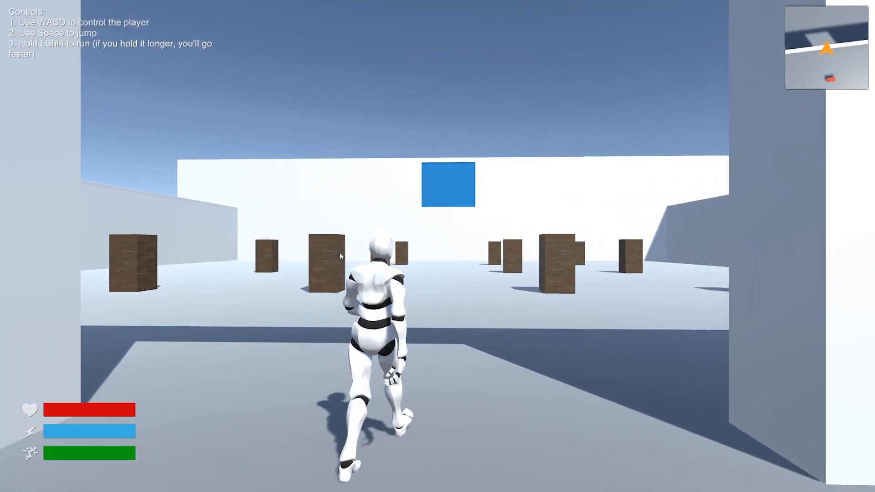
{"action": "key", "text": "w"}
{"action": "key", "text": "shift"}
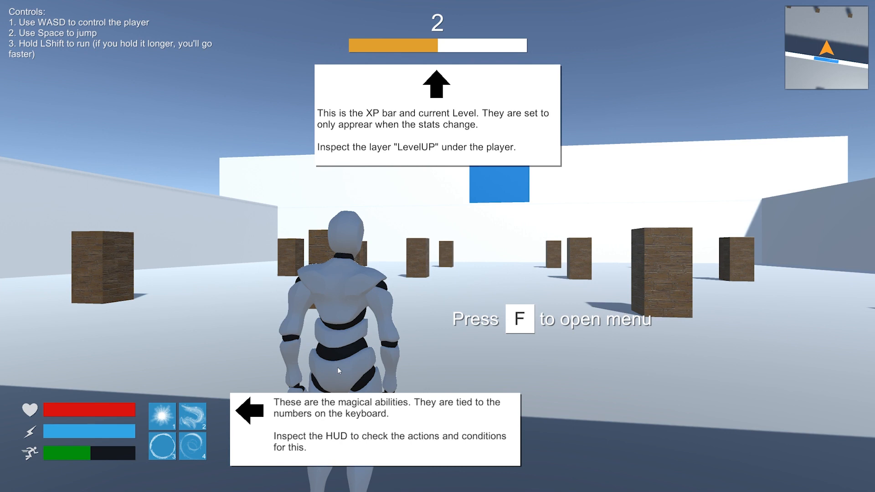
{"action": "key", "text": "f"}
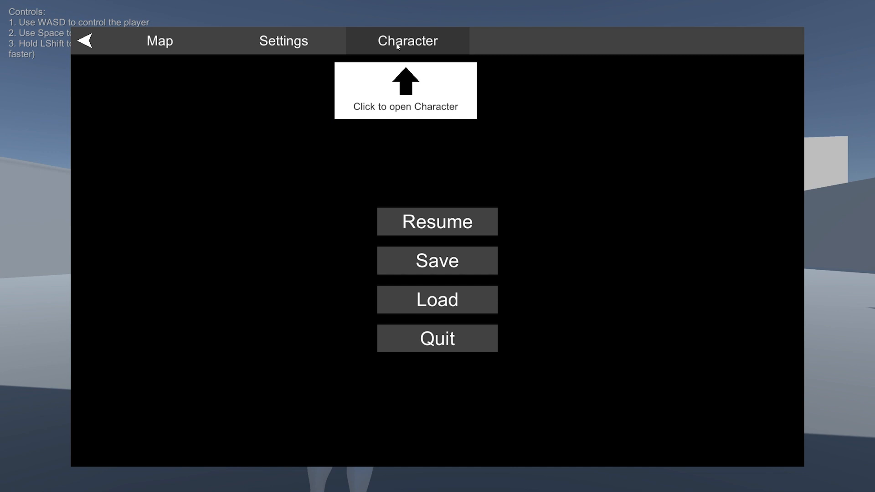
Step: Browse the pause menu: Character page (closing the skillpoints tip), overhead Map, then the Settings page
{"action": "left_click", "coordinate": [396, 44]}
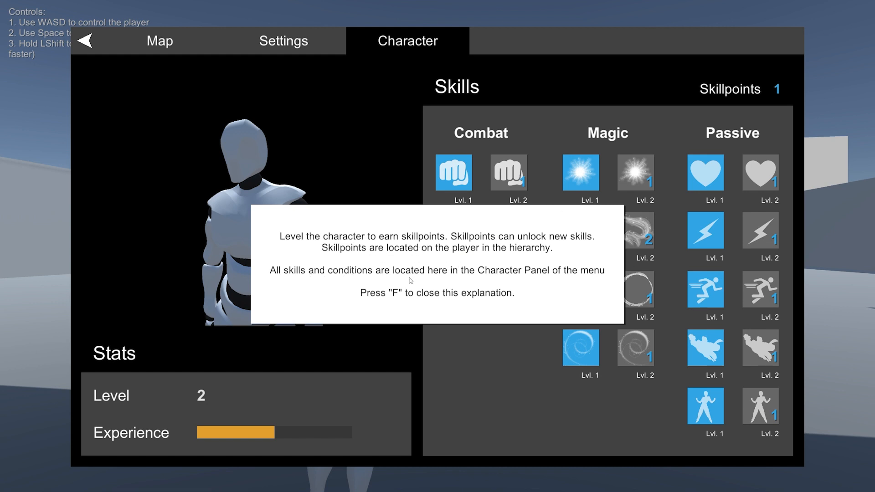
{"action": "key", "text": "f"}
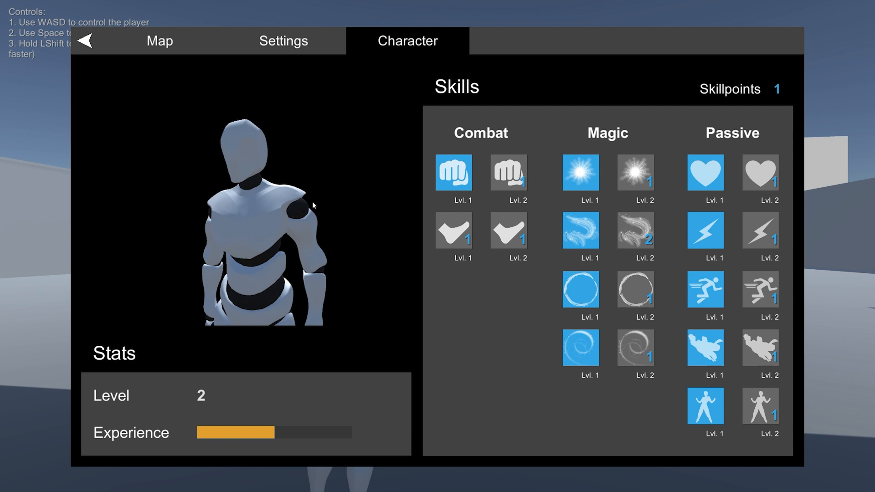
{"action": "left_click", "coordinate": [197, 44]}
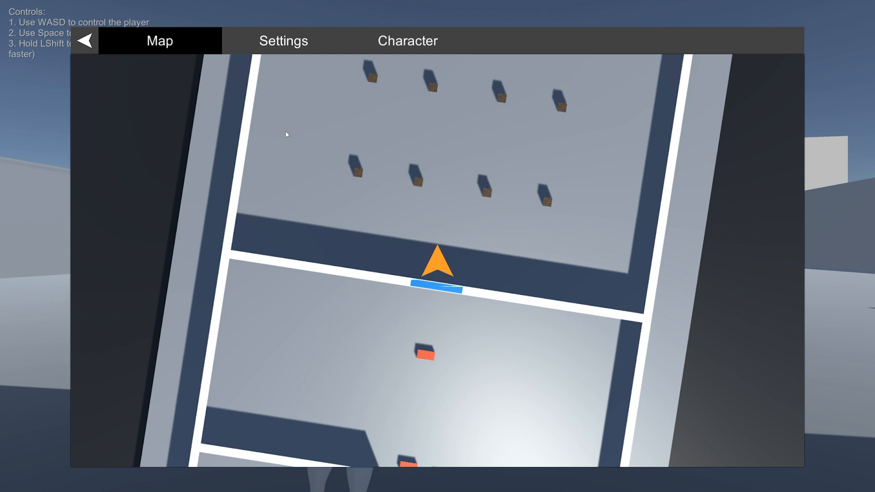
{"action": "left_click", "coordinate": [285, 49]}
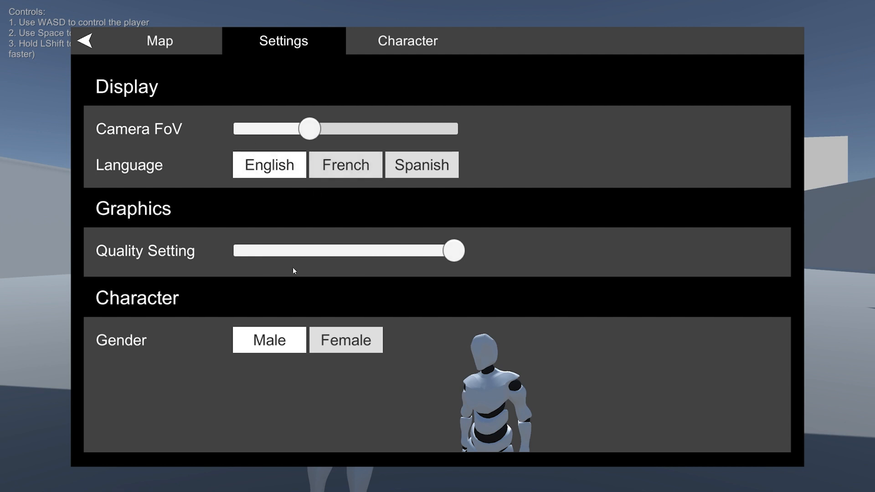
Step: Toggle the gender between Female and Male several times, ending on Male, and return to the Character page
{"action": "left_click", "coordinate": [340, 345]}
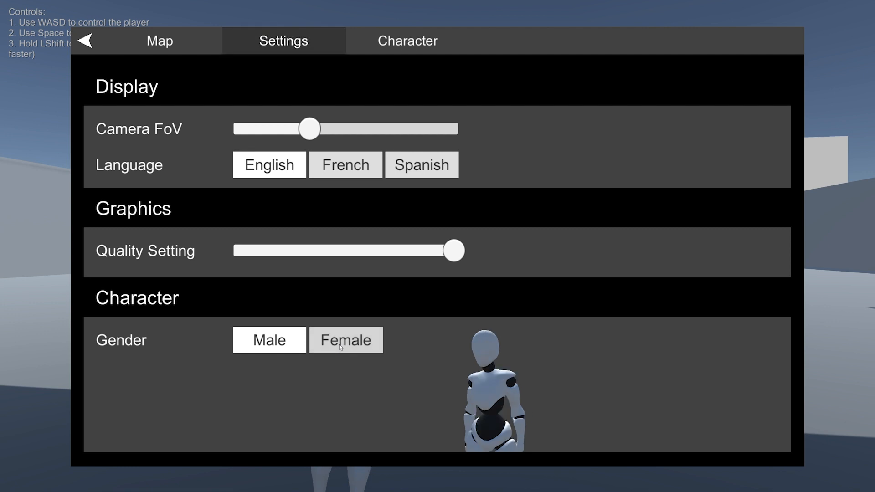
{"action": "left_click", "coordinate": [273, 342]}
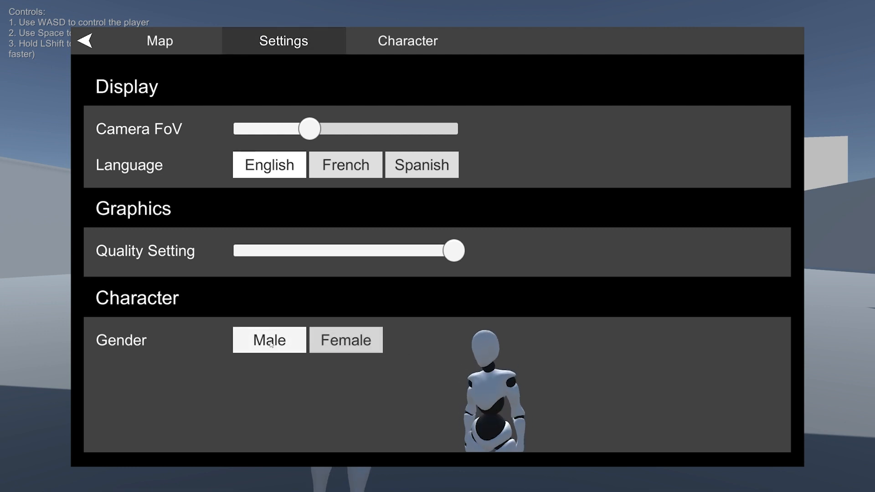
{"action": "left_click", "coordinate": [270, 341]}
{"action": "left_click", "coordinate": [346, 342]}
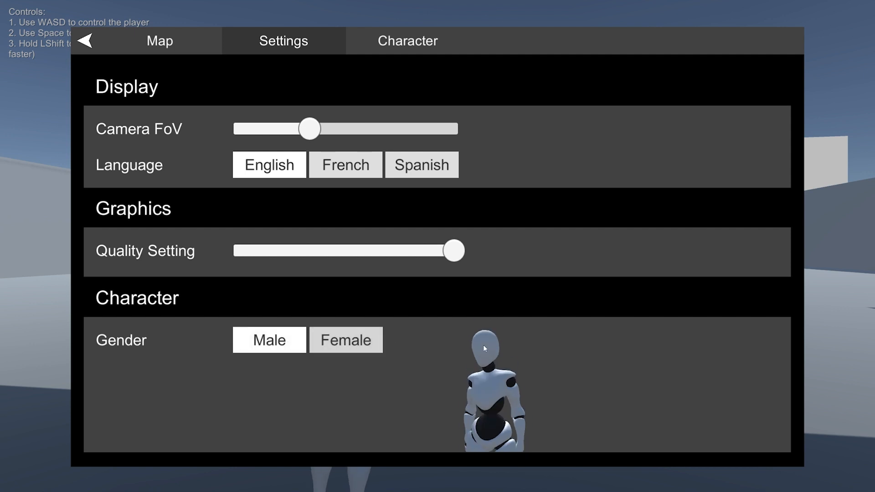
{"action": "left_click", "coordinate": [270, 340]}
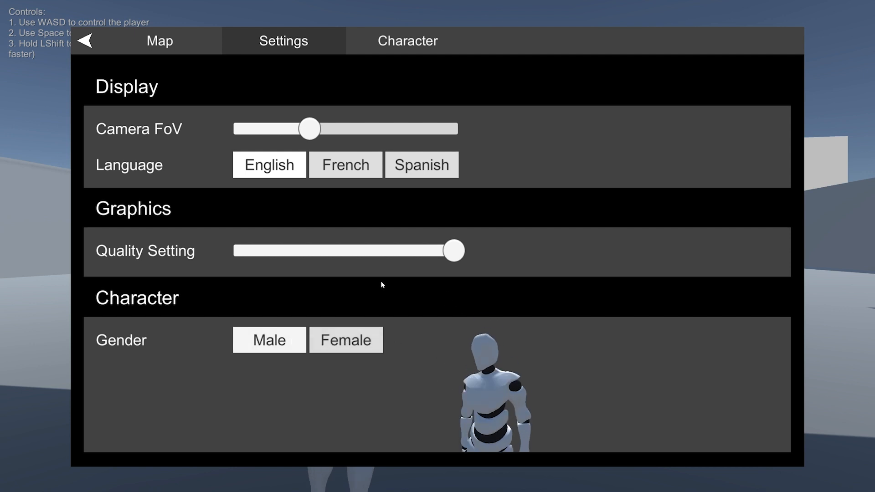
{"action": "left_click", "coordinate": [401, 37]}
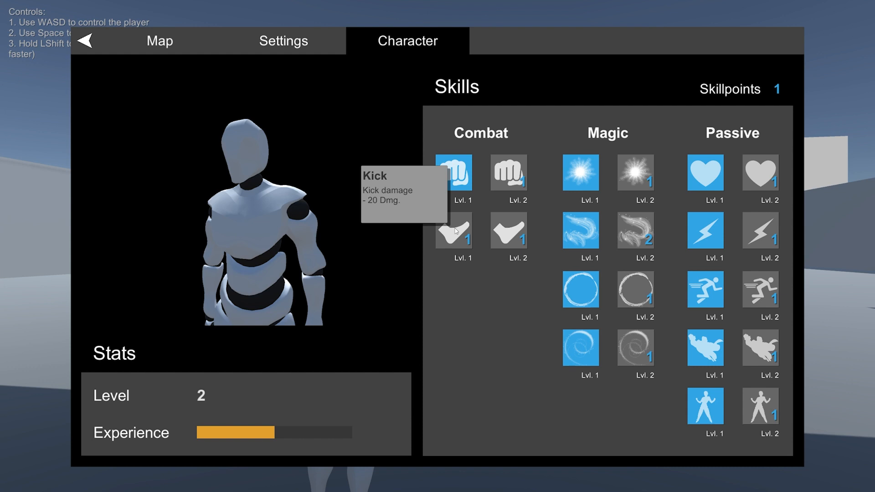
Step: Unlock the Kick Lvl.1 combat skill and close the menu back to gameplay
{"action": "left_click", "coordinate": [455, 231]}
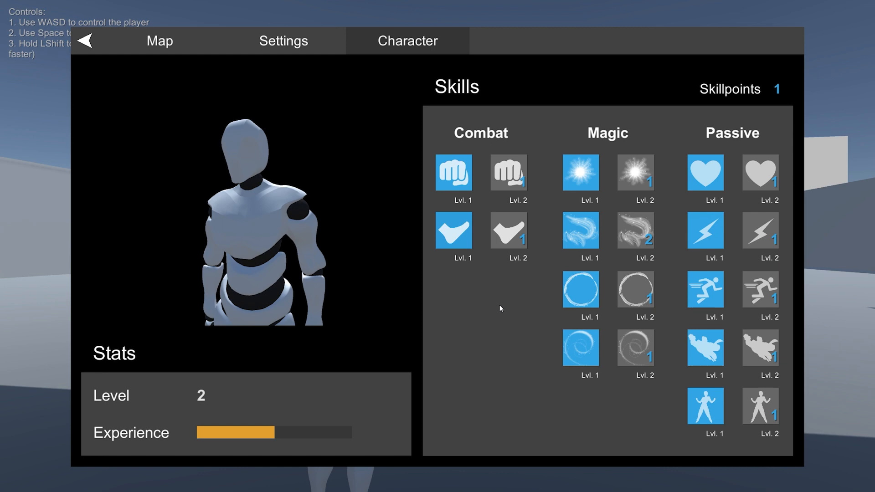
{"action": "key", "text": "Escape"}
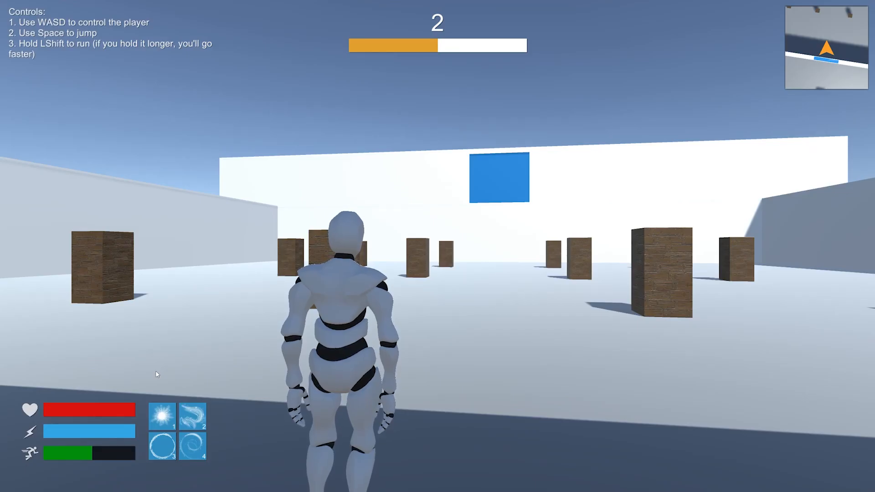
Step: Walk forward to a wooden crate and shatter it with the spark spell on skill 1
{"action": "key", "text": "w"}
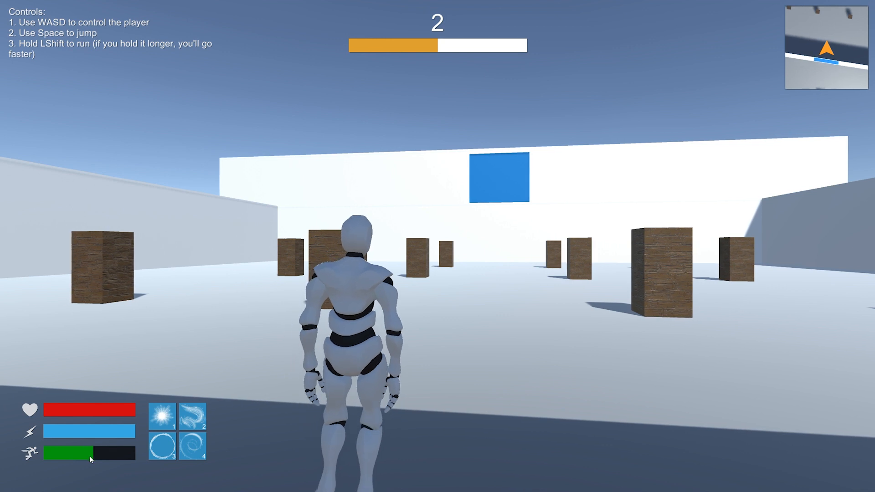
{"action": "key", "text": "w"}
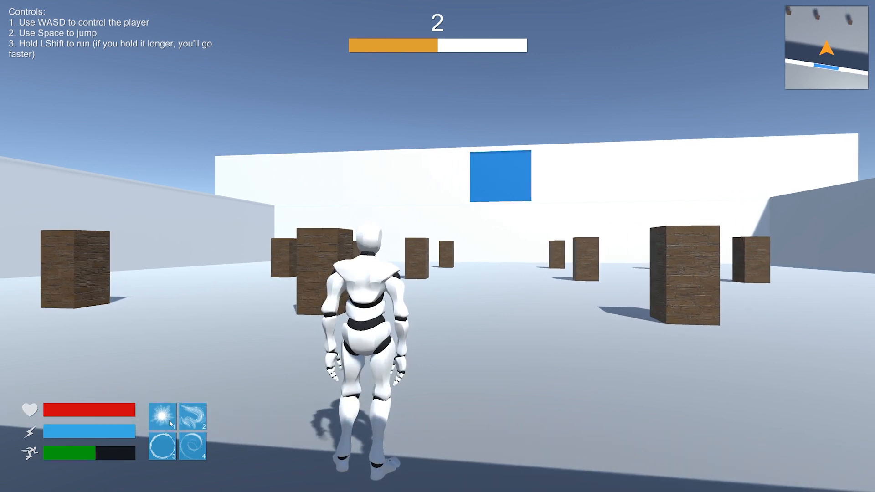
{"action": "key", "text": "w"}
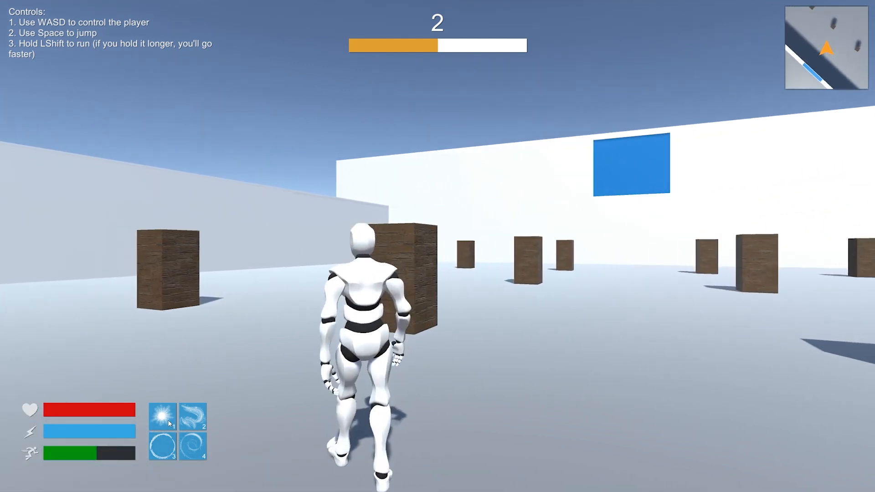
{"action": "key", "text": "w"}
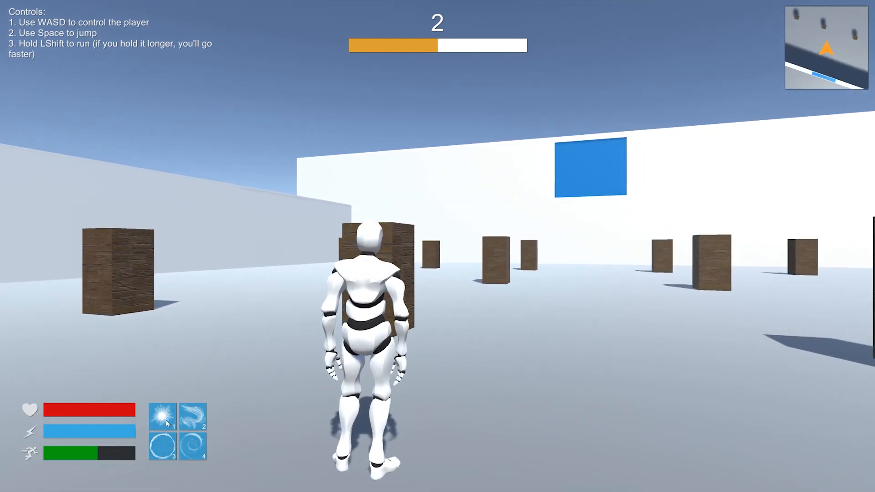
{"action": "key", "text": "1"}
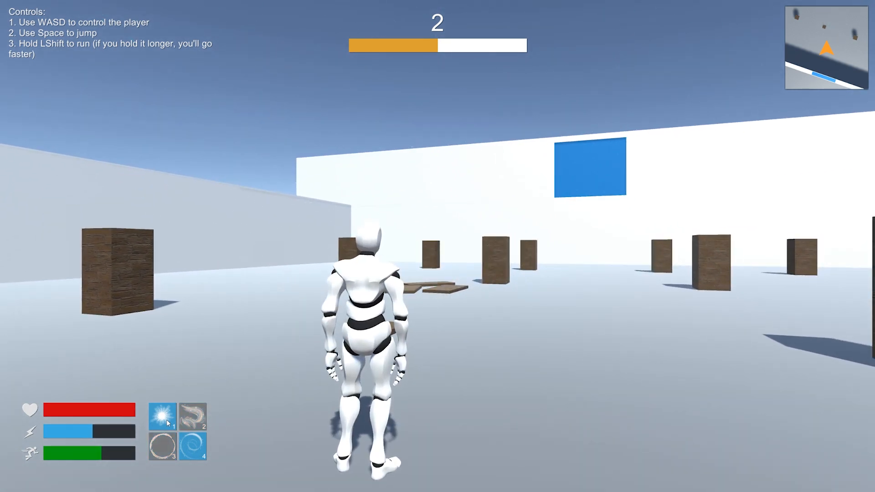
Step: Turn right and left to look around, then walk on toward the wooden boxes
{"action": "key", "text": "d"}
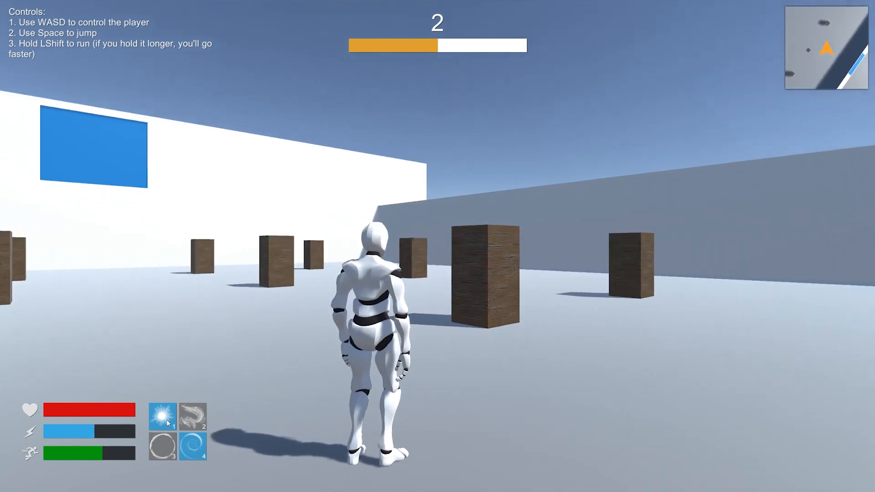
{"action": "key", "text": "a"}
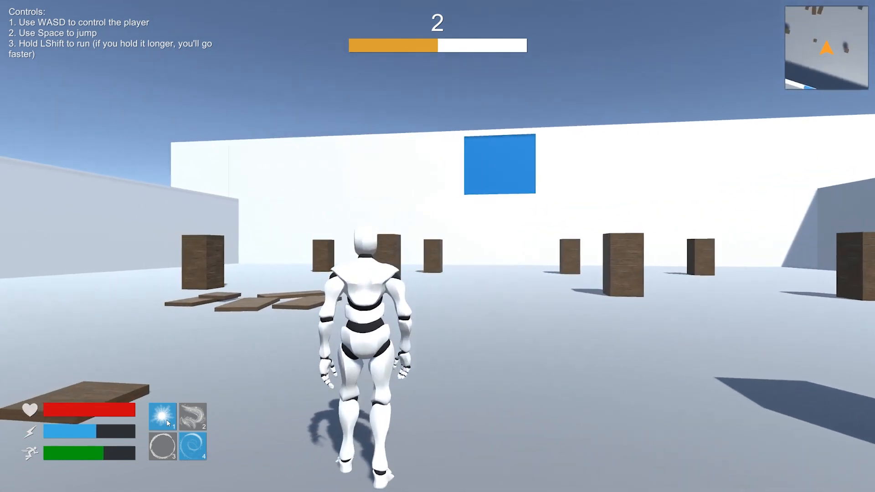
{"action": "key", "text": "w"}
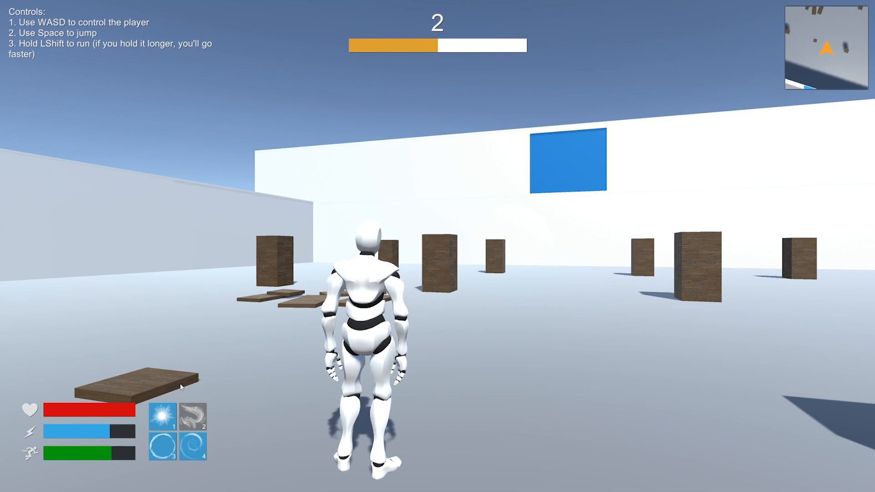
{"action": "key", "text": "w"}
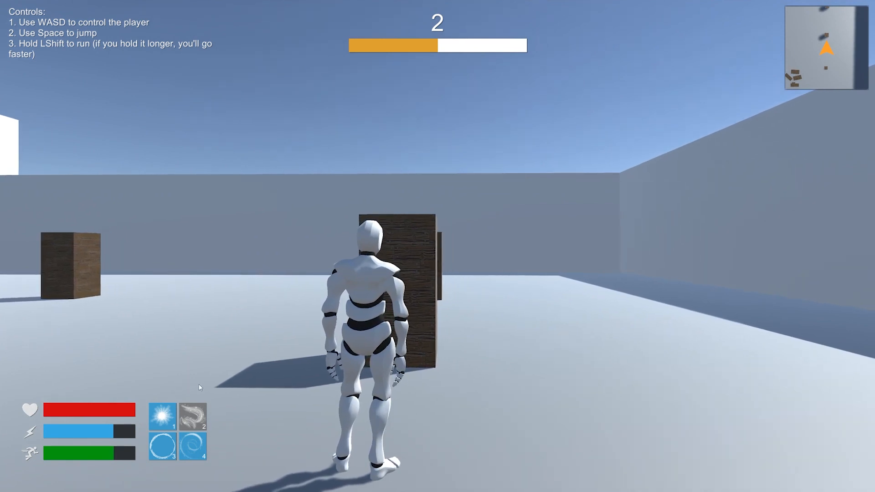
Step: Select skill slot 2, step up to the wooden box and cast the area spell on skill 3 to knock the boxes flat
{"action": "left_click", "coordinate": [193, 418]}
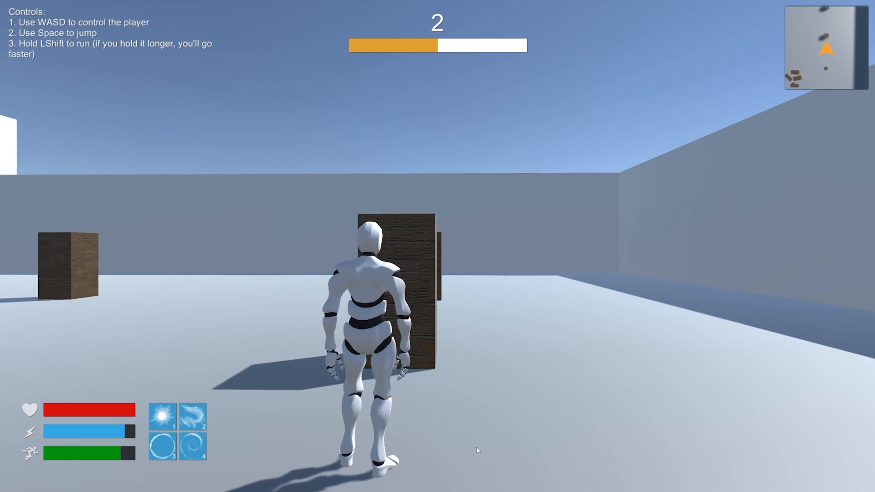
{"action": "key", "text": "w"}
{"action": "key", "text": "w"}
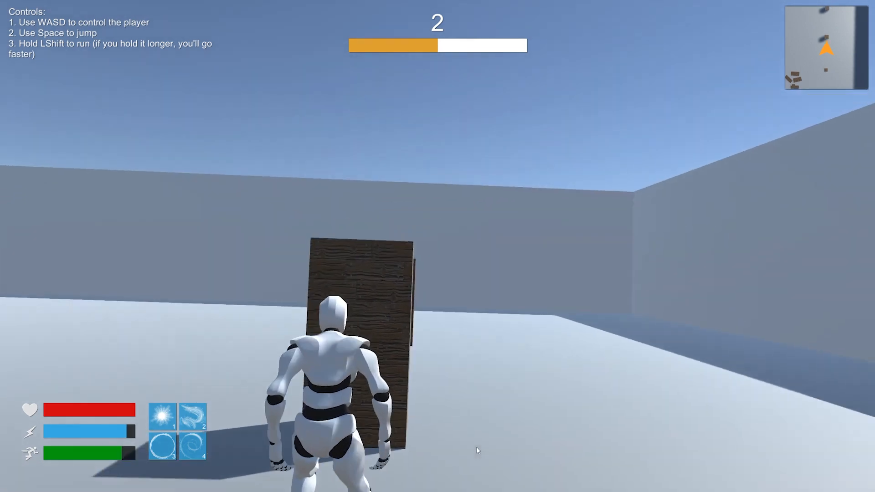
{"action": "key", "text": "3"}
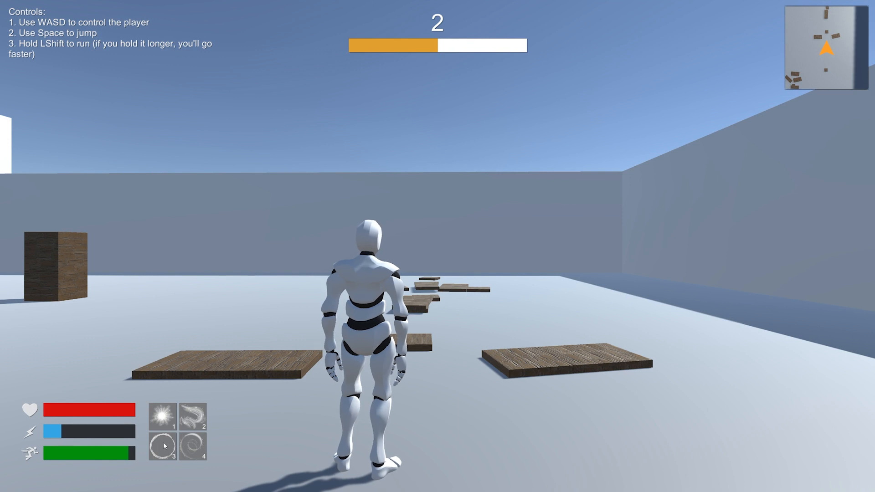
Step: Cast the fourth magic skill and walk back toward the wall with the blue panel
{"action": "key", "text": "4"}
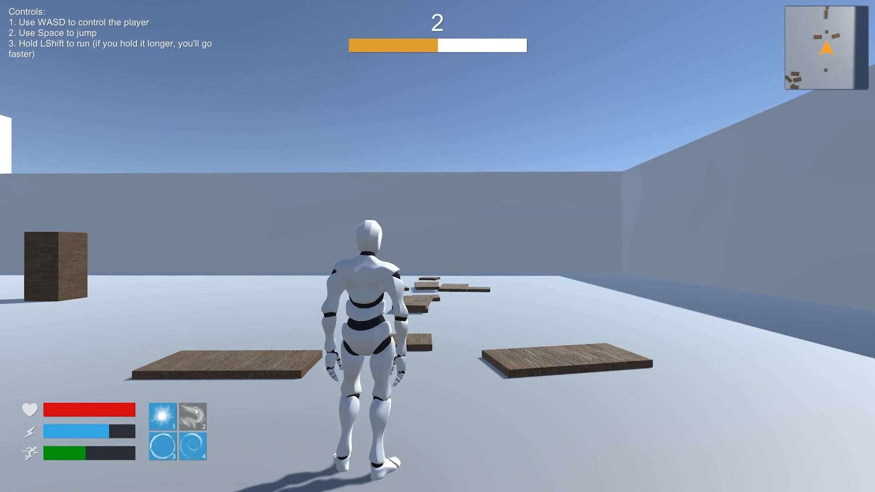
{"action": "key", "text": "d"}
{"action": "key", "text": "w"}
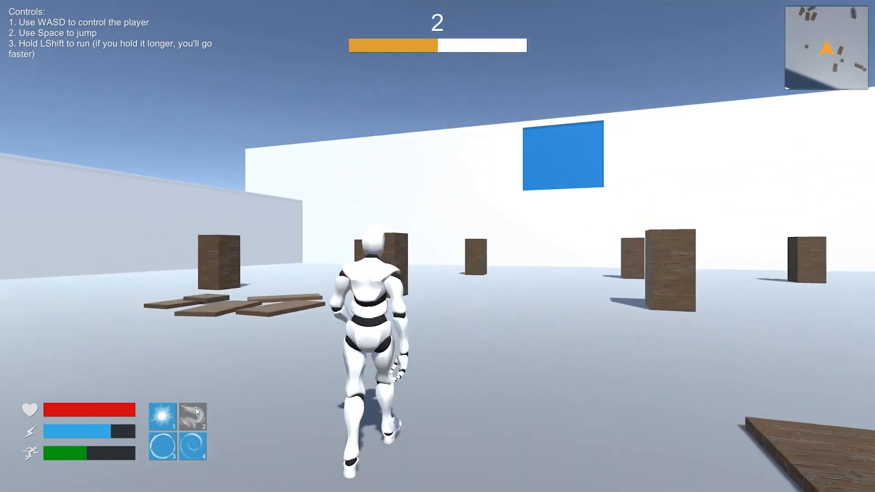
{"action": "key", "text": "w"}
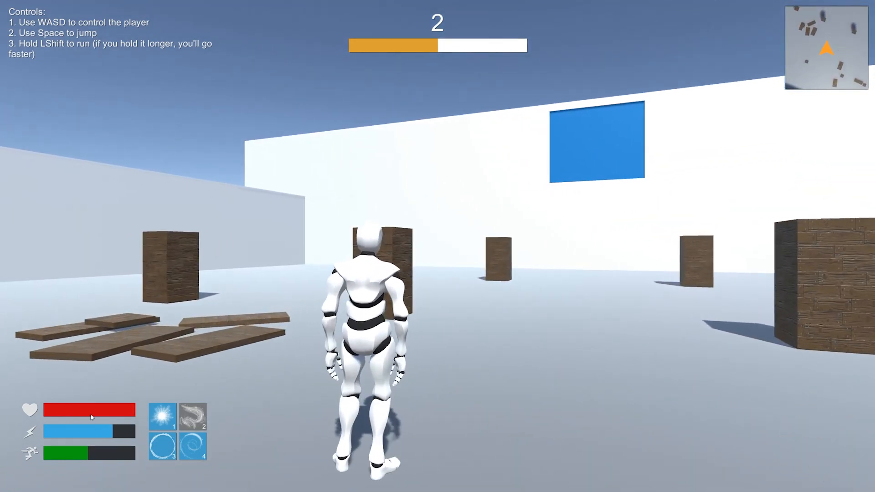
{"action": "key", "text": "w"}
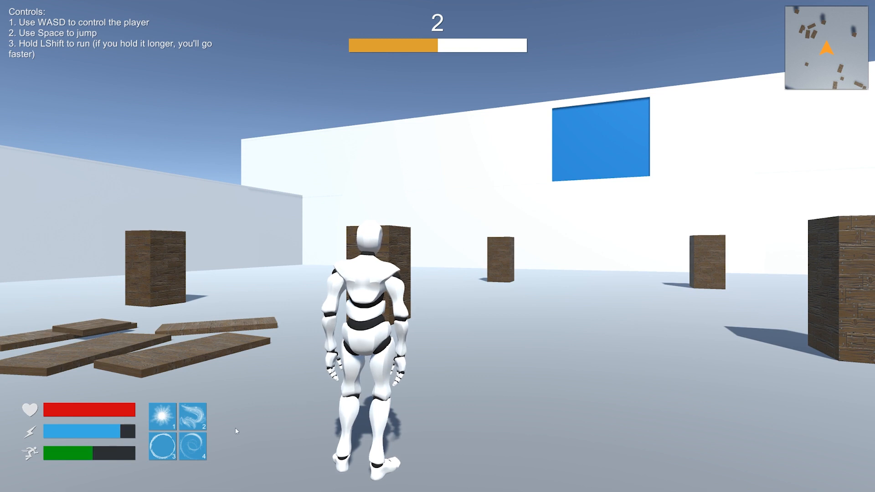
{"action": "key", "text": "a"}
{"action": "key", "text": "a"}
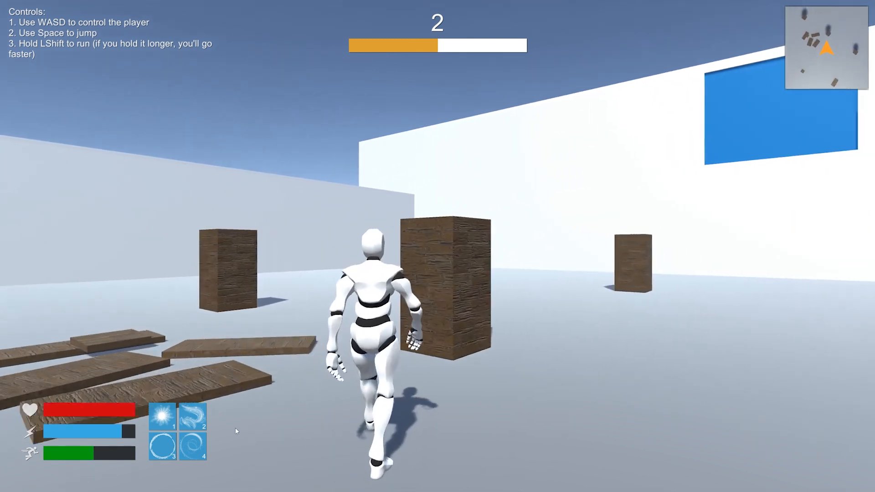
Step: Shatter a crate with skill 1 and walk past the tall crates under the blue panel until the flight tip appears
{"action": "key", "text": "1"}
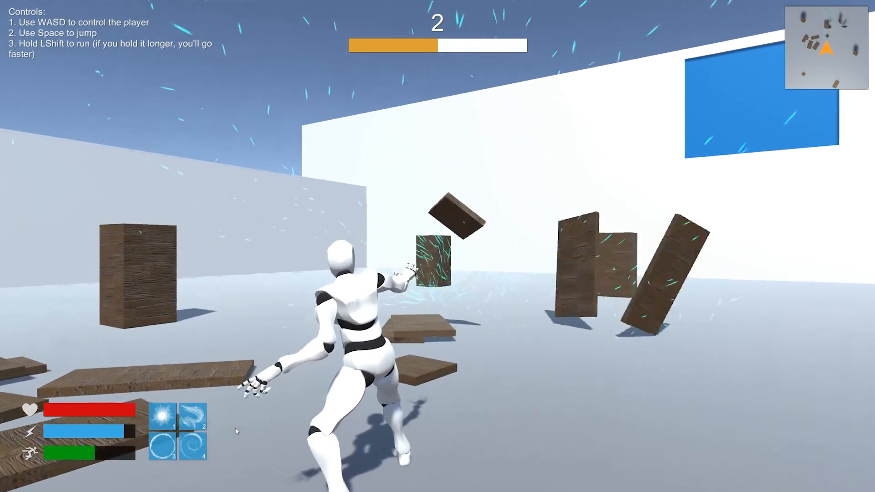
{"action": "key", "text": "w"}
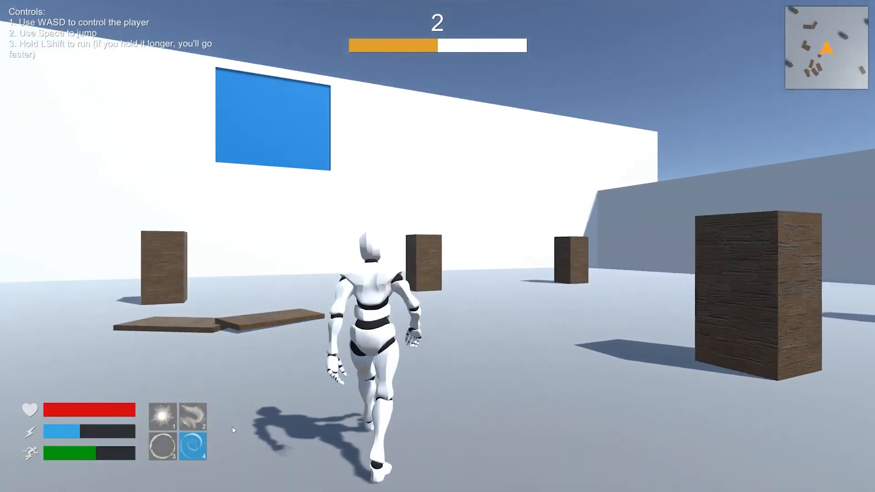
{"action": "key", "text": "w"}
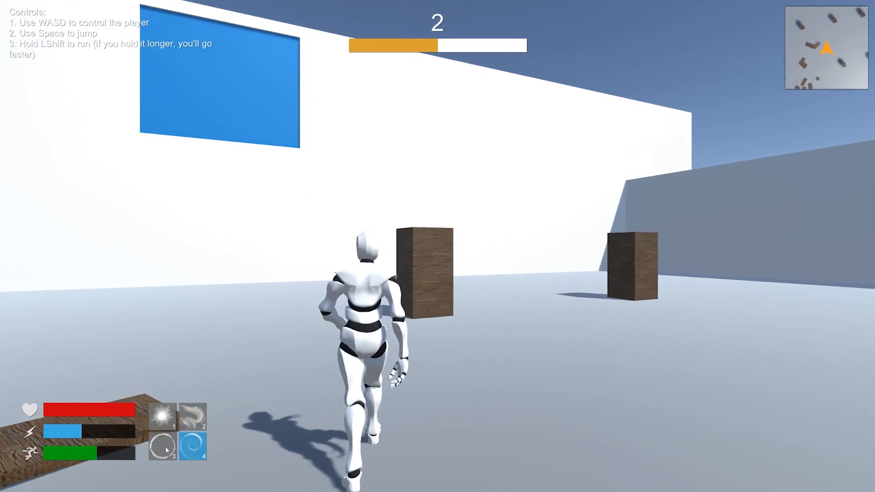
{"action": "key", "text": "w"}
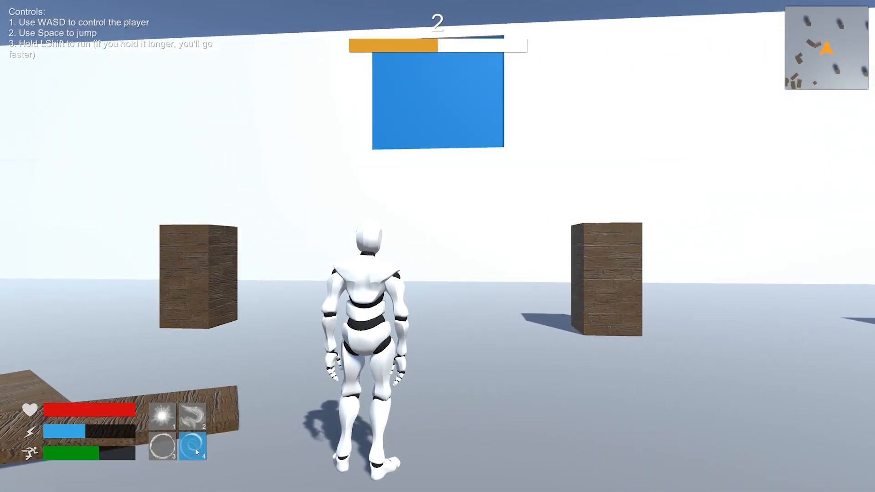
{"action": "key", "text": "w"}
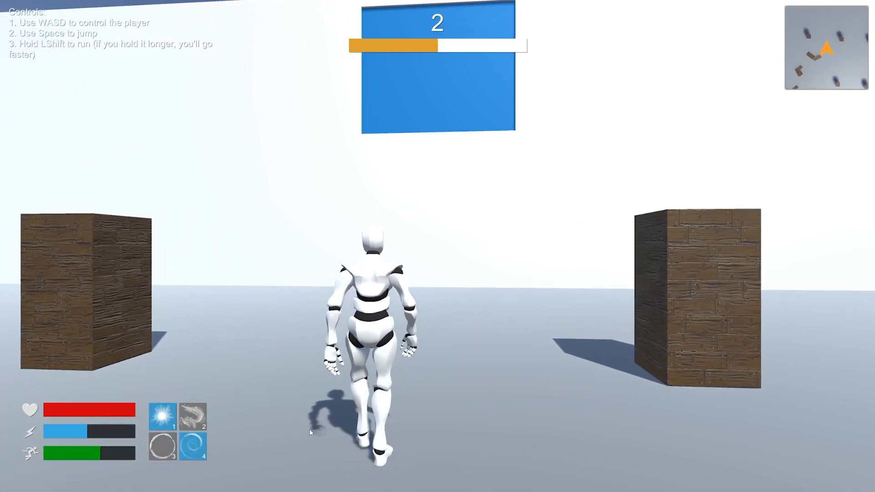
{"action": "key", "text": "w"}
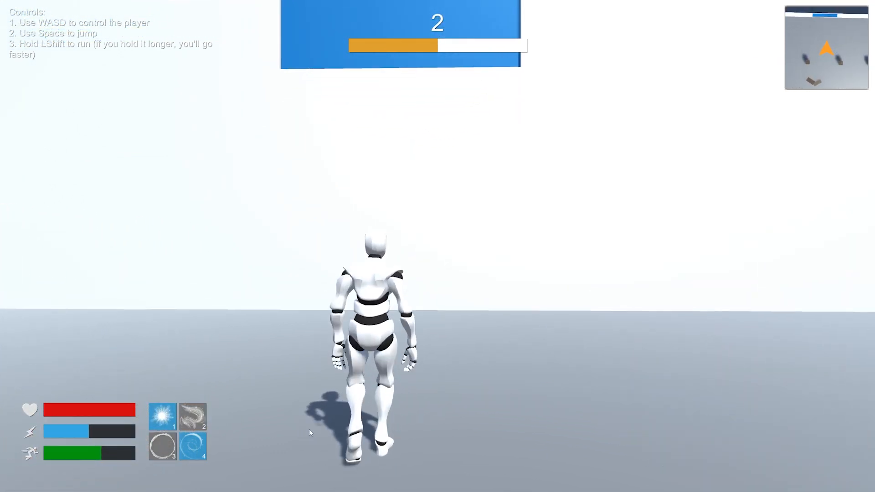
{"action": "key", "text": "w"}
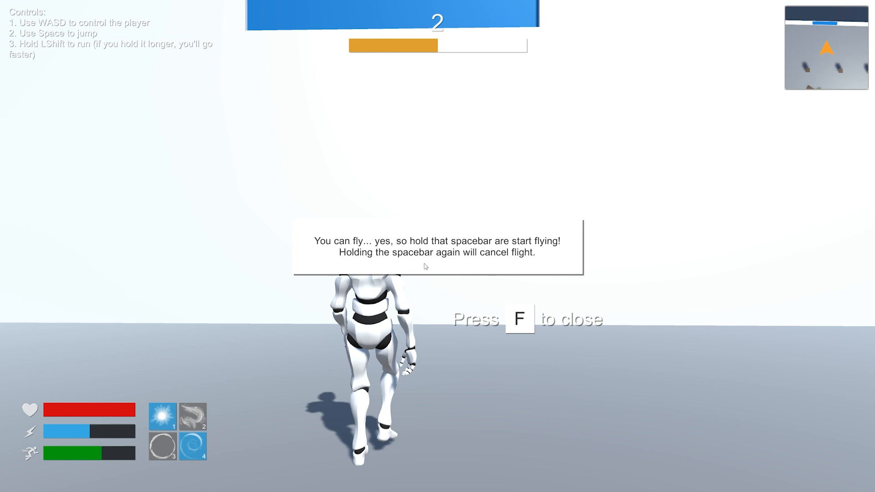
Step: Dismiss the flying tip with F and hold Space to lift off into the air
{"action": "key", "text": "f"}
{"action": "key", "text": "space"}
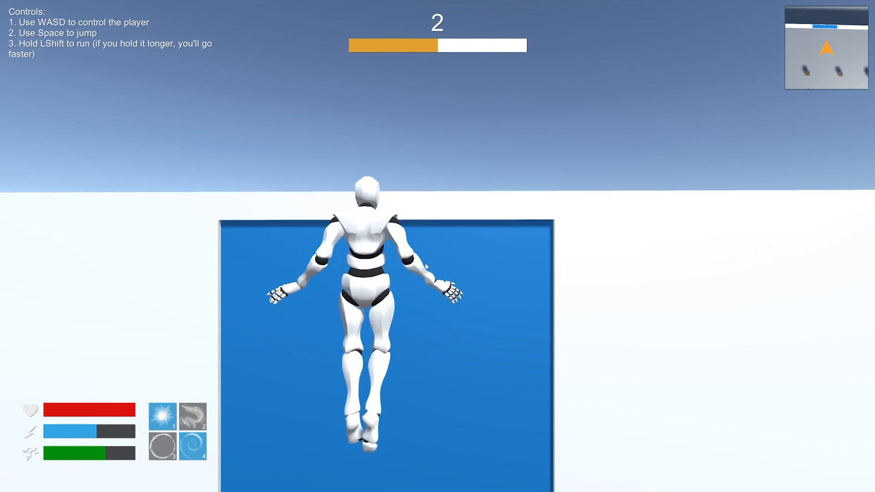
Step: Fly through the blue panel toward the next one, steer right and rise up onto the wall ledge
{"action": "key", "text": "w"}
{"action": "key", "text": "w"}
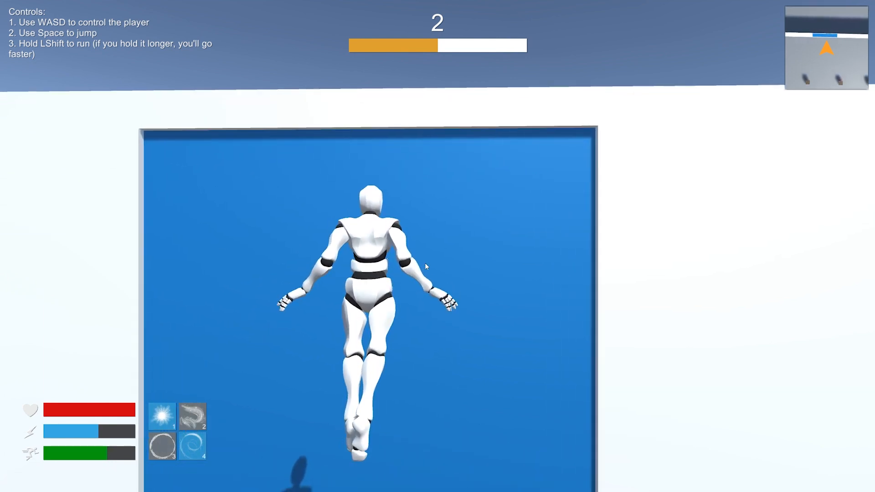
{"action": "key", "text": "w"}
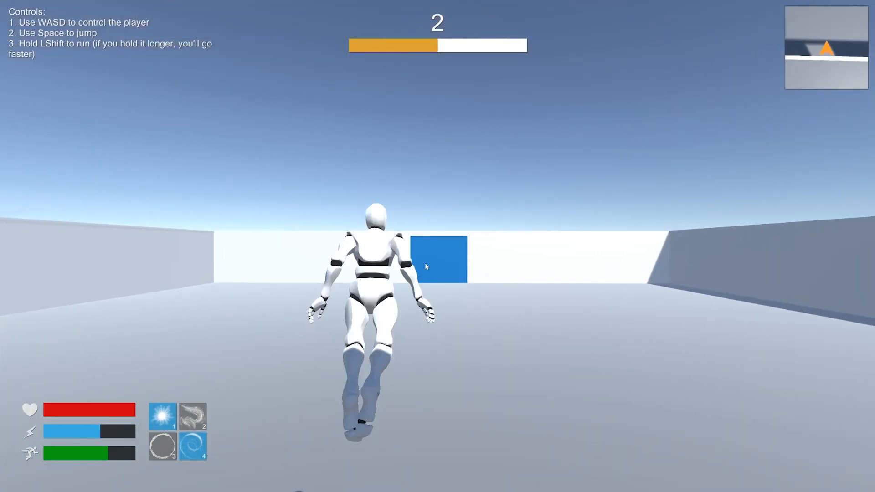
{"action": "key", "text": "w"}
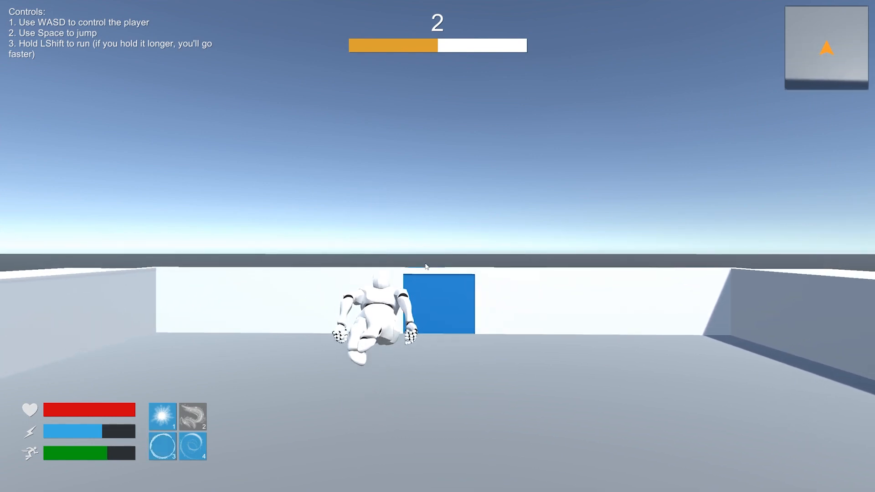
{"action": "key", "text": "d"}
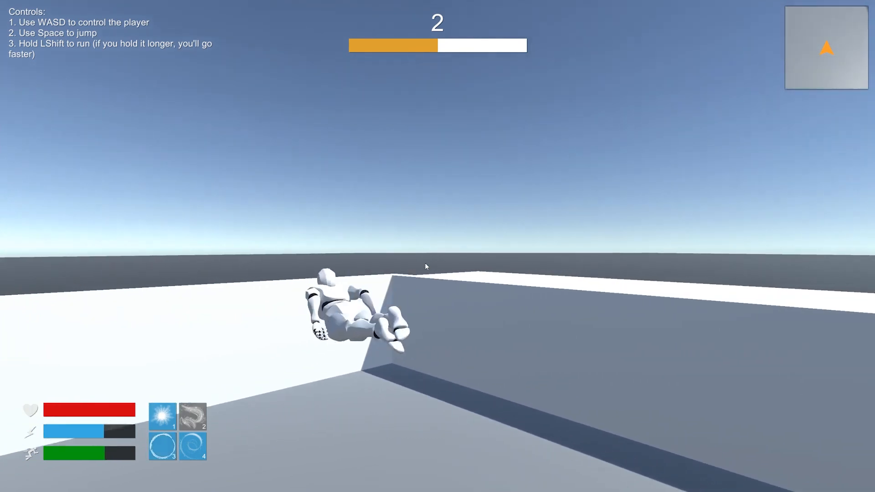
{"action": "key", "text": "w"}
{"action": "key", "text": "space"}
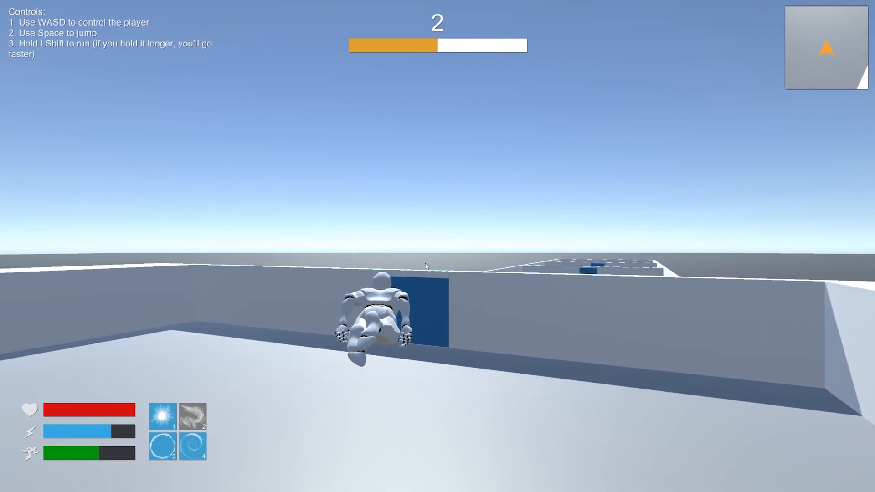
{"action": "key", "text": "space"}
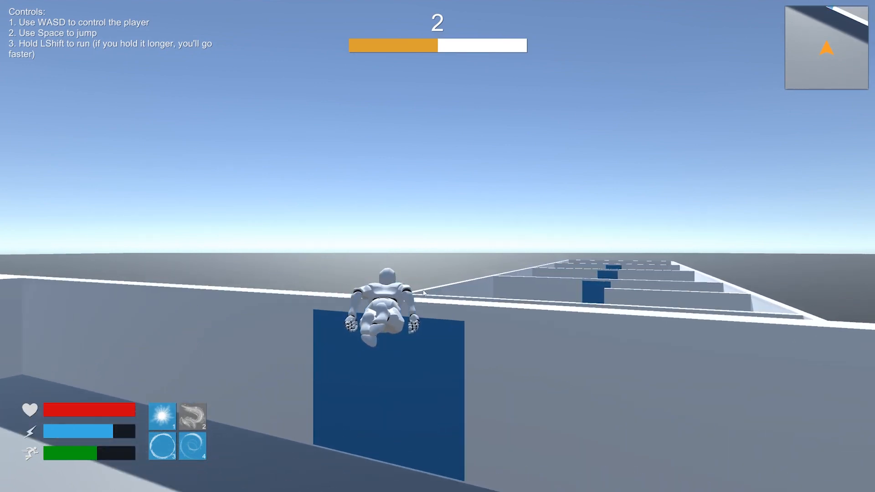
Step: Drop into the corridor, run left along the wall top and hop over the blue block onto the grey platform
{"action": "key", "text": "w"}
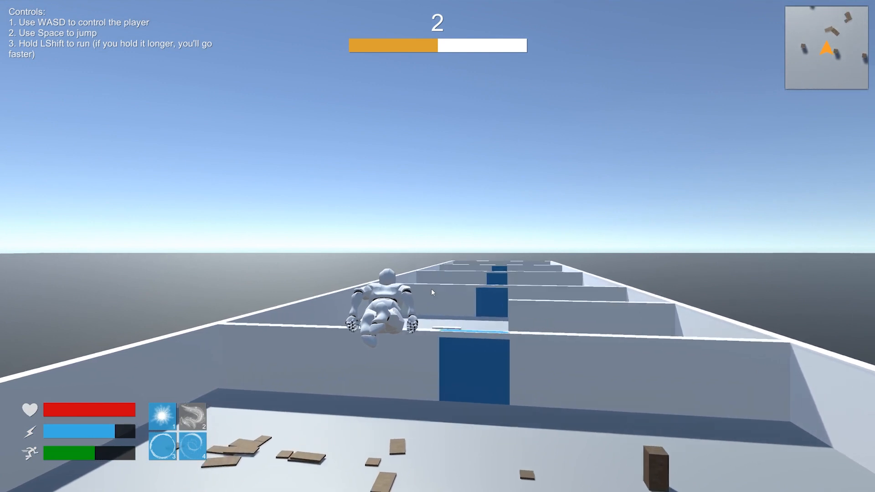
{"action": "key", "text": "space"}
{"action": "key", "text": "a"}
{"action": "key", "text": "w"}
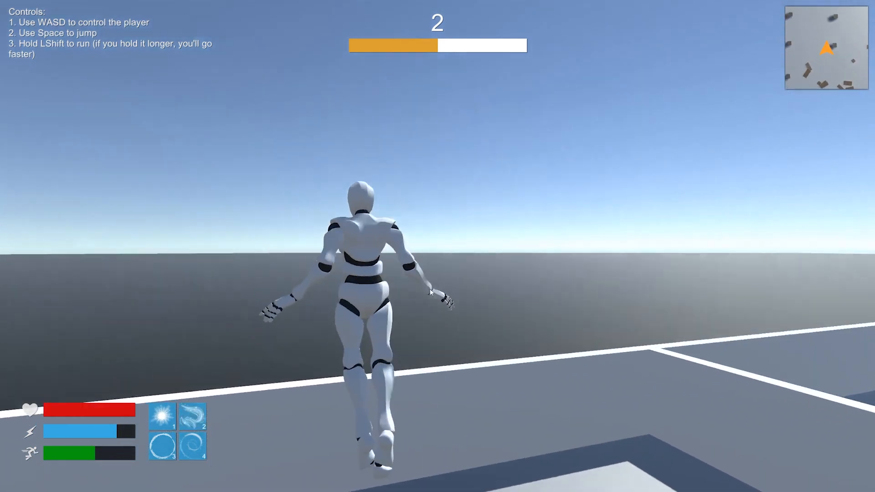
{"action": "key", "text": "w"}
{"action": "key", "text": "space"}
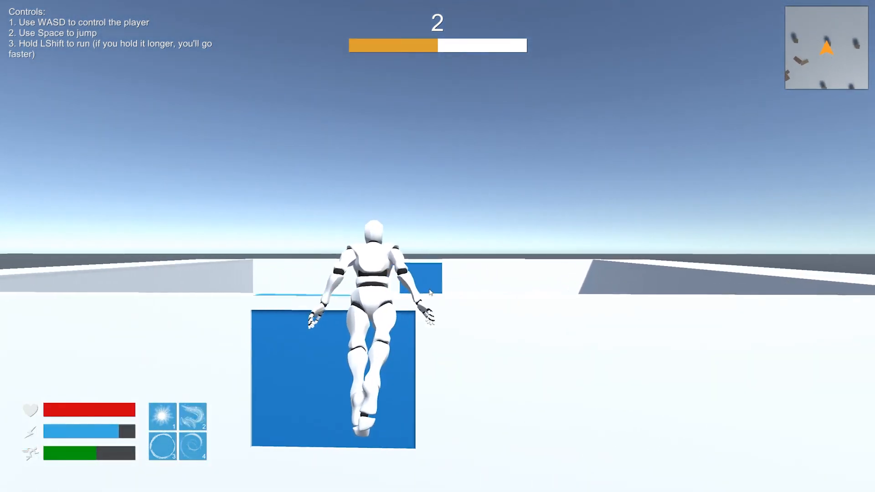
{"action": "key", "text": "w"}
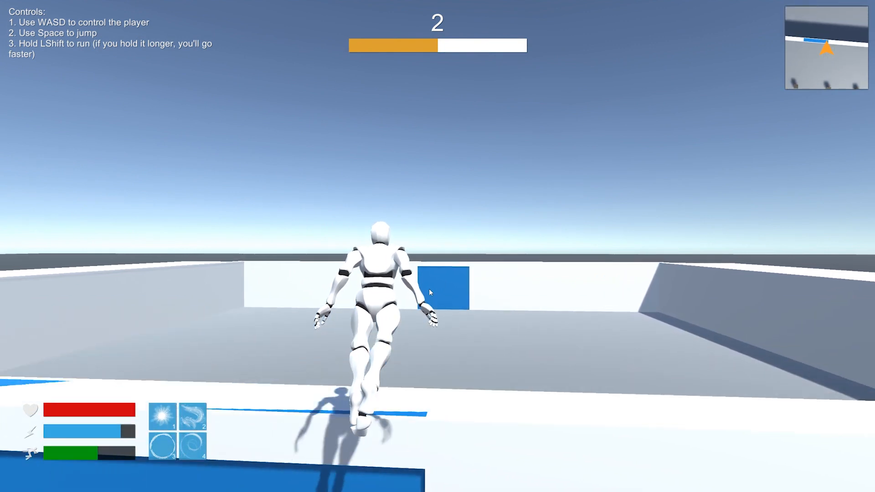
{"action": "key", "text": "w"}
{"action": "key", "text": "space"}
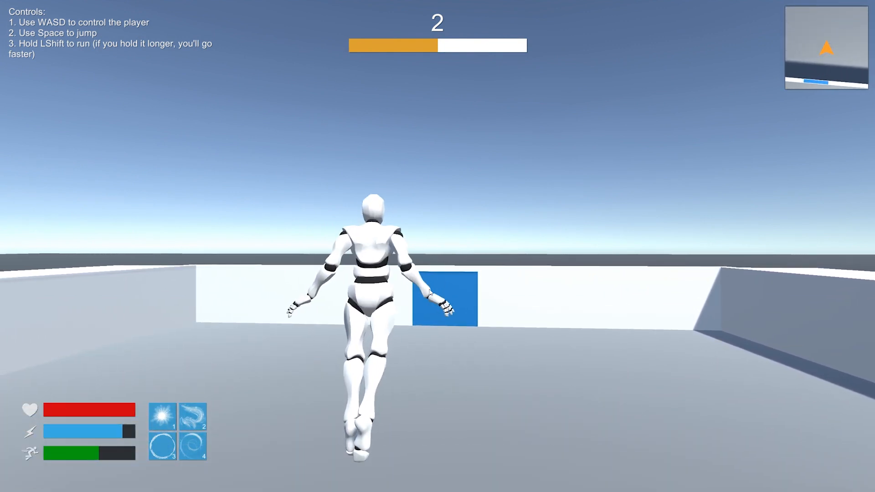
Step: Turn around and fly back across the platform maze, rising over the maze wall
{"action": "key", "text": "s"}
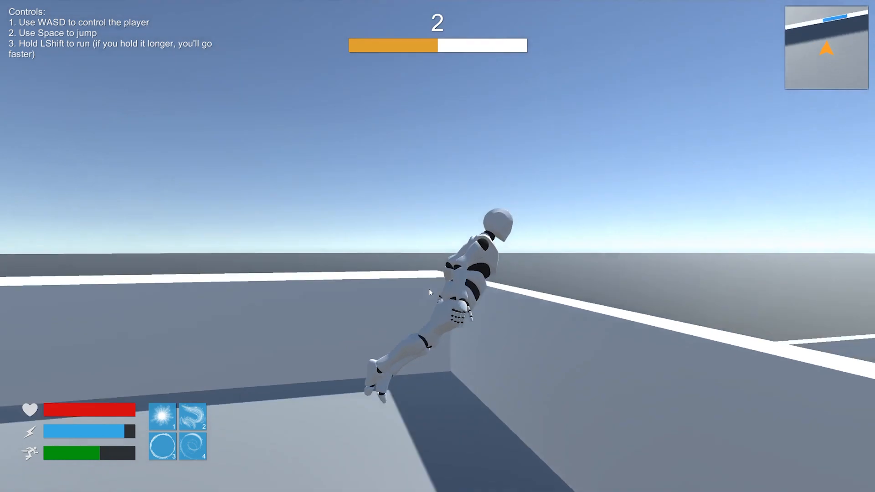
{"action": "key", "text": "space"}
{"action": "key", "text": "w"}
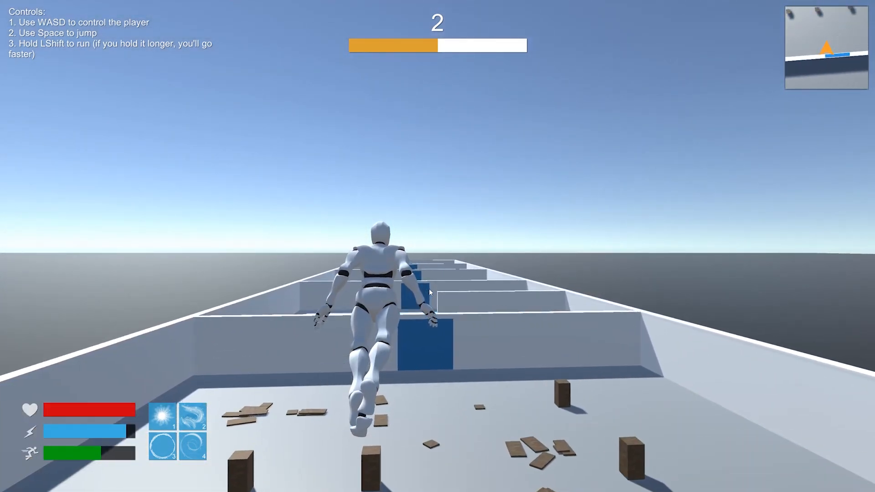
{"action": "key", "text": "w"}
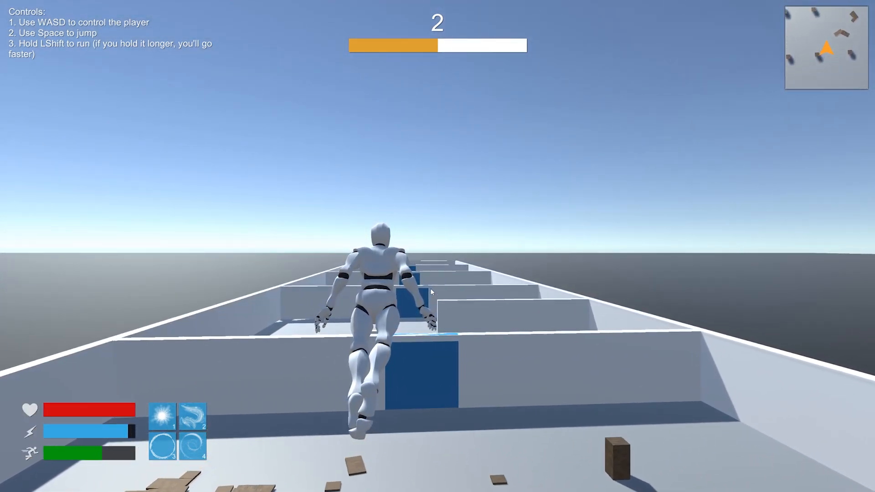
{"action": "key", "text": "space"}
{"action": "key", "text": "w"}
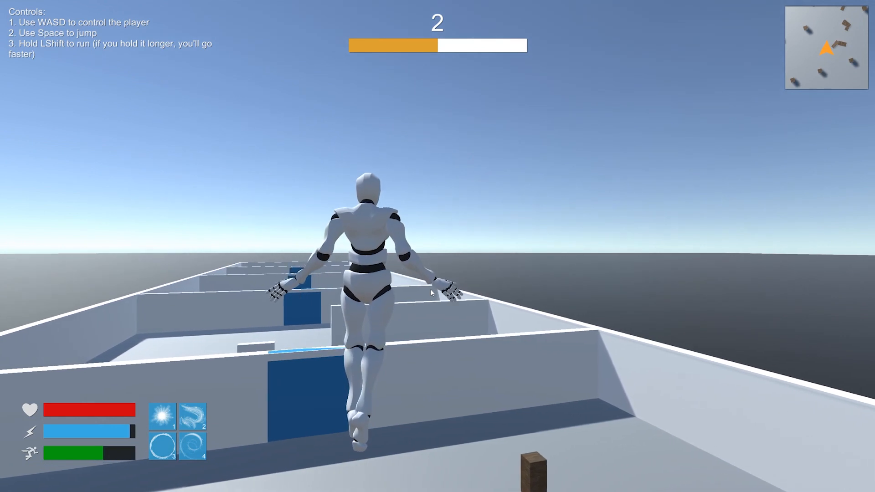
Step: Run right along the wall top, then drop down to the floor facing the blue door
{"action": "key", "text": "d"}
{"action": "key", "text": "w"}
{"action": "key", "text": "space"}
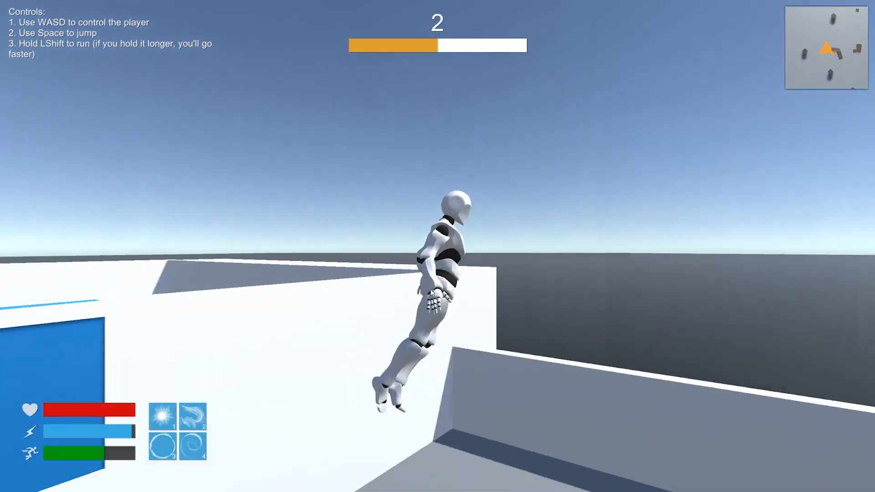
{"action": "key", "text": "w"}
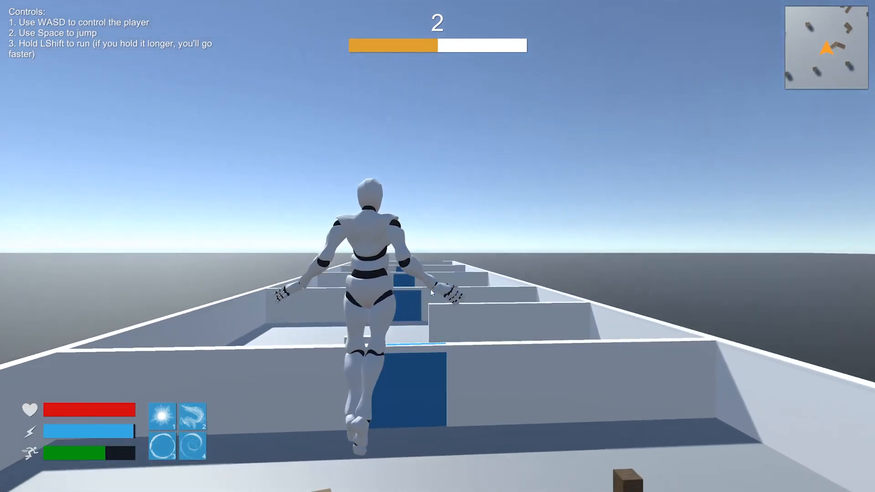
{"action": "key", "text": "w"}
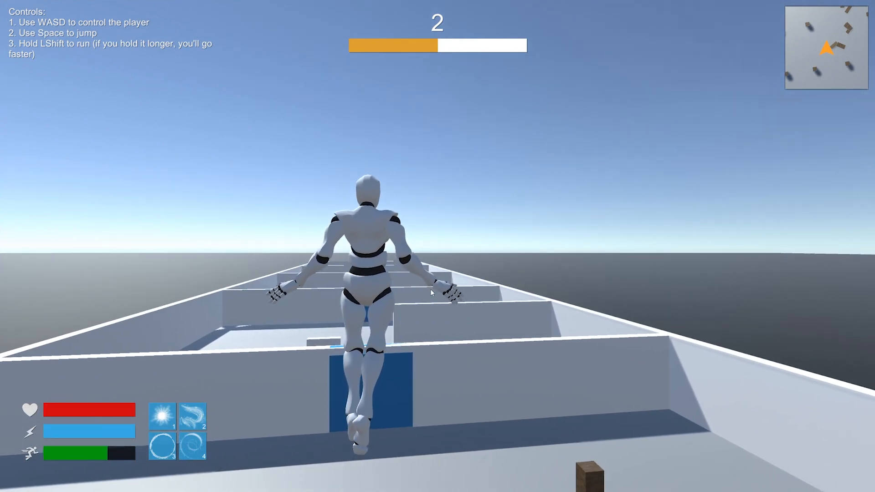
{"action": "key", "text": "s"}
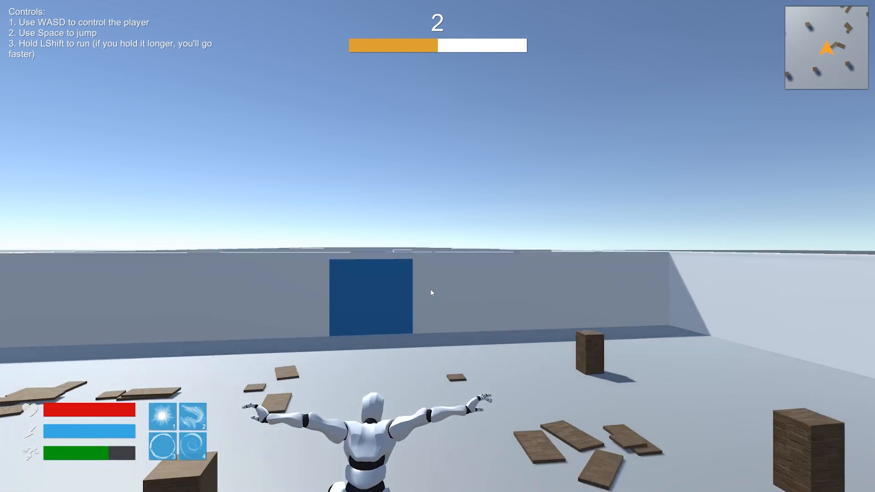
Step: Walk and run toward the blue door on the far wall, then stop and stand idle
{"action": "key", "text": "w"}
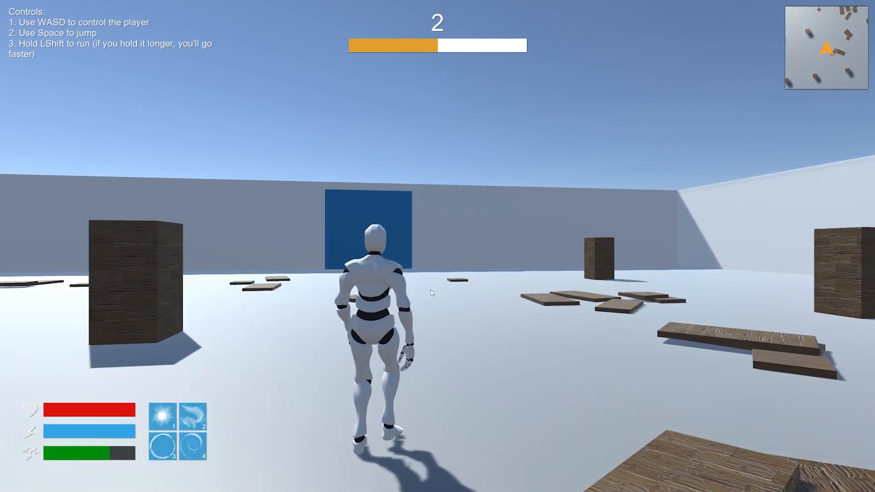
{"action": "key", "text": "w"}
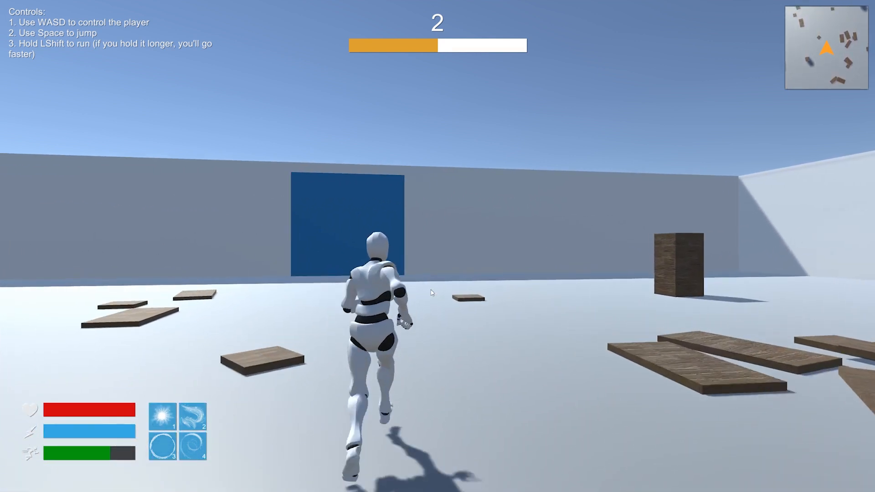